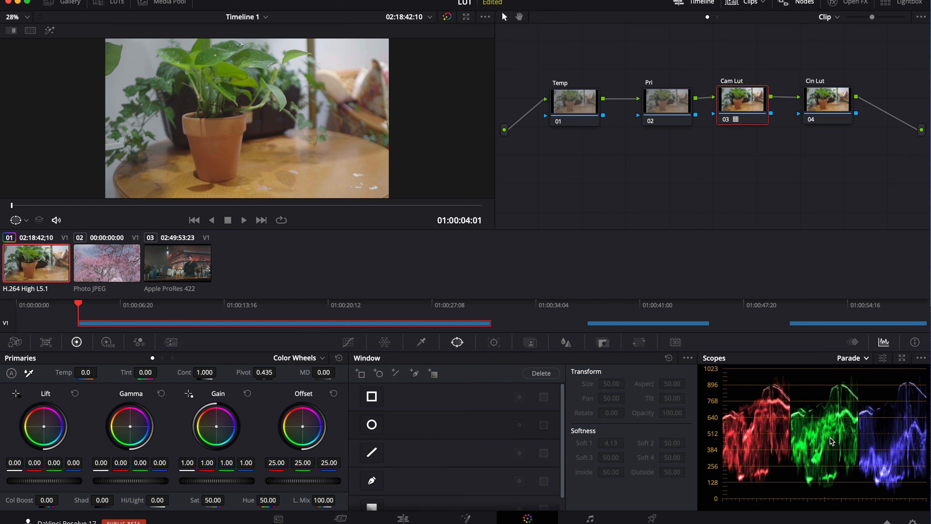
On the Pri node, shape the blue curve into an S with three points, raising highlights, holding midtones and lowering shadows
left_click(672, 107)
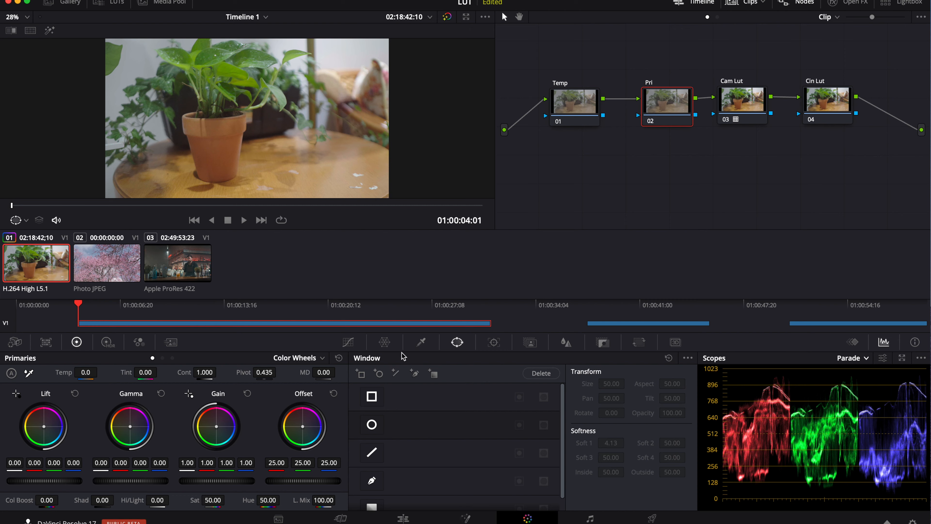
left_click(348, 342)
left_click(348, 342)
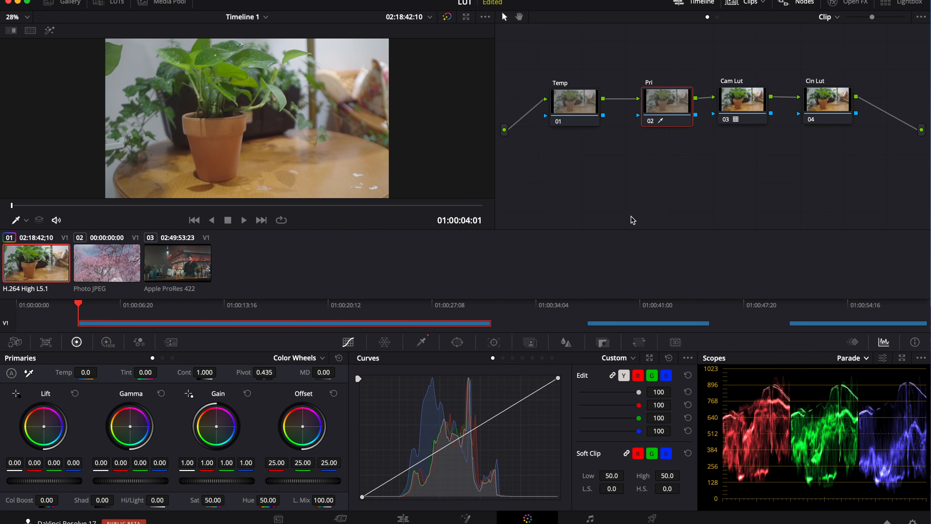
left_click(665, 376)
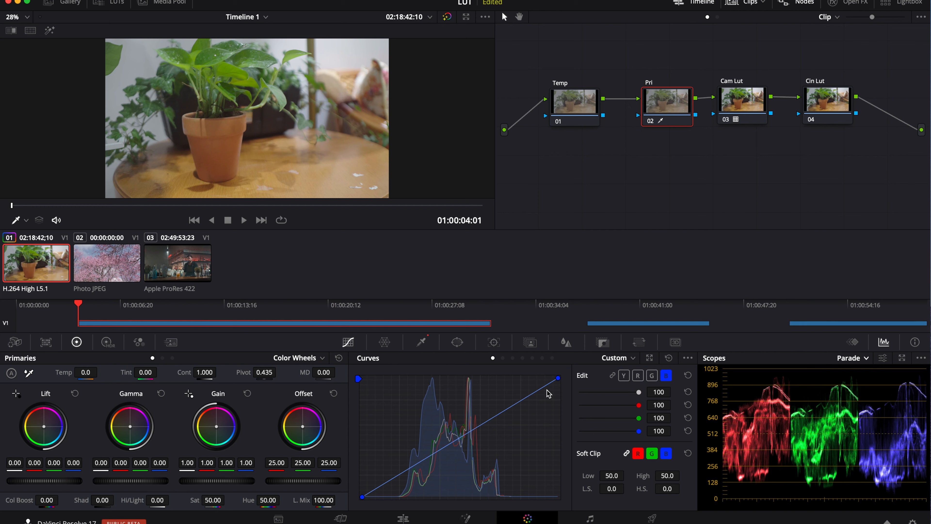
left_click(523, 402)
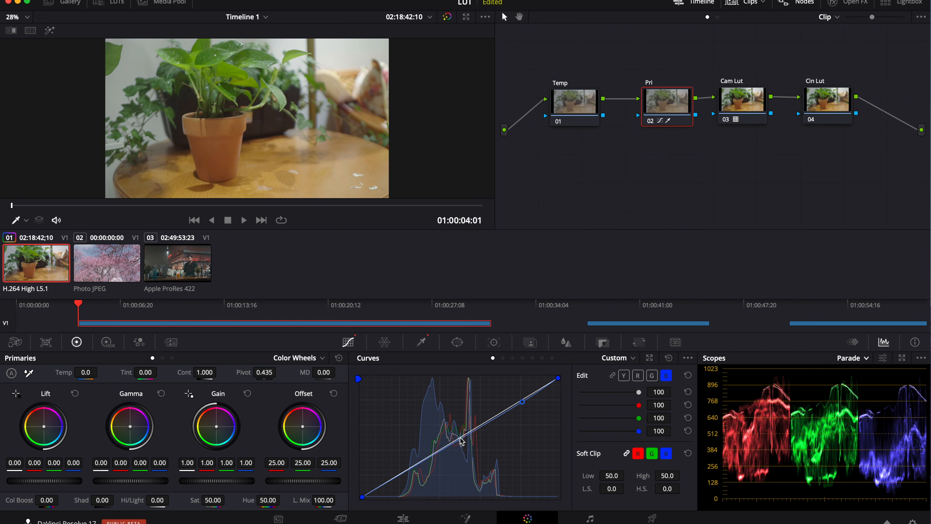
left_click(461, 438)
left_click(402, 473)
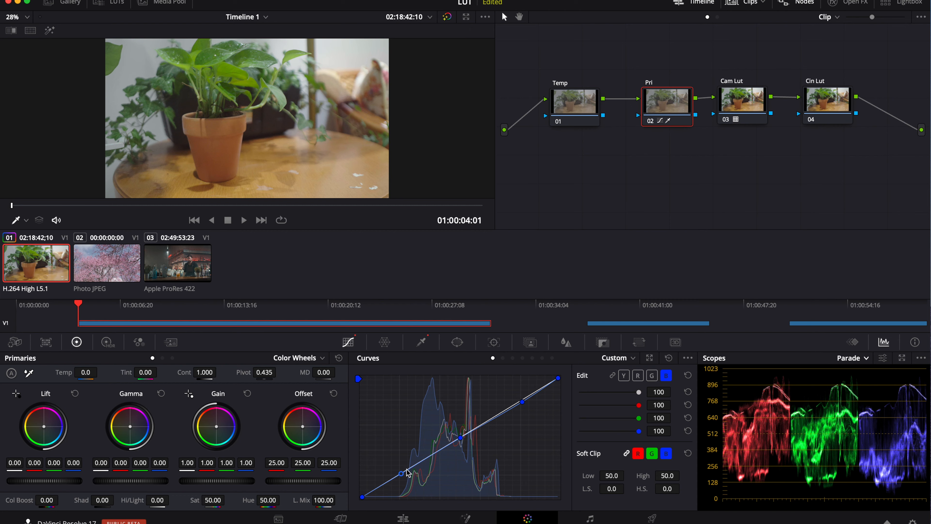
left_click_drag(522, 402, 519, 392)
mouse_move(461, 438)
left_mouse_down()
mouse_move(467, 445)
mouse_move(464, 436)
left_mouse_up()
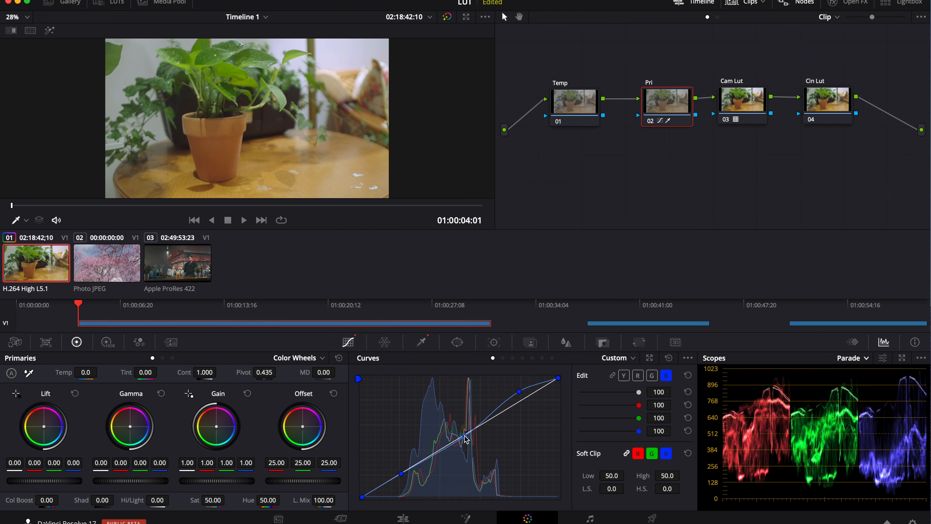
left_click_drag(402, 473, 402, 480)
Shape the green curve with three points, slightly raising the highlights, holding the midtones and lowering the shadows
left_click(652, 375)
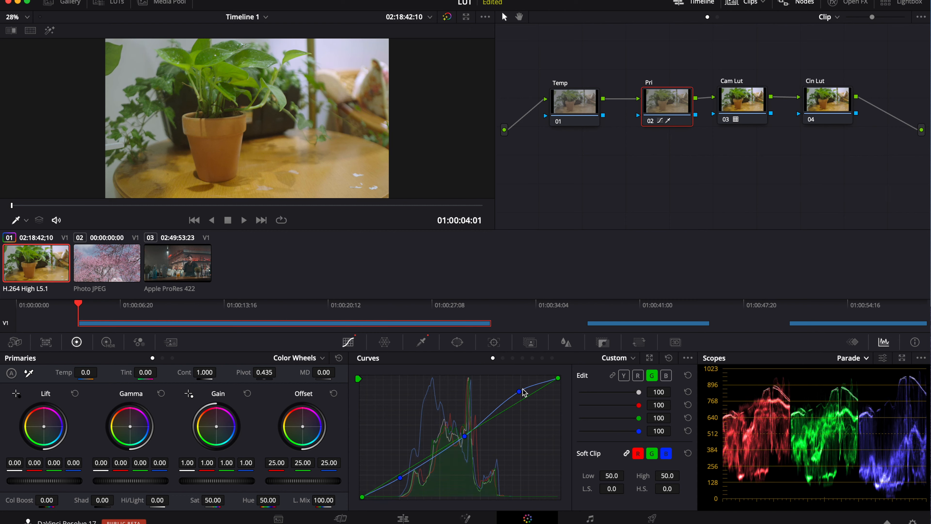
left_click_drag(523, 400, 522, 397)
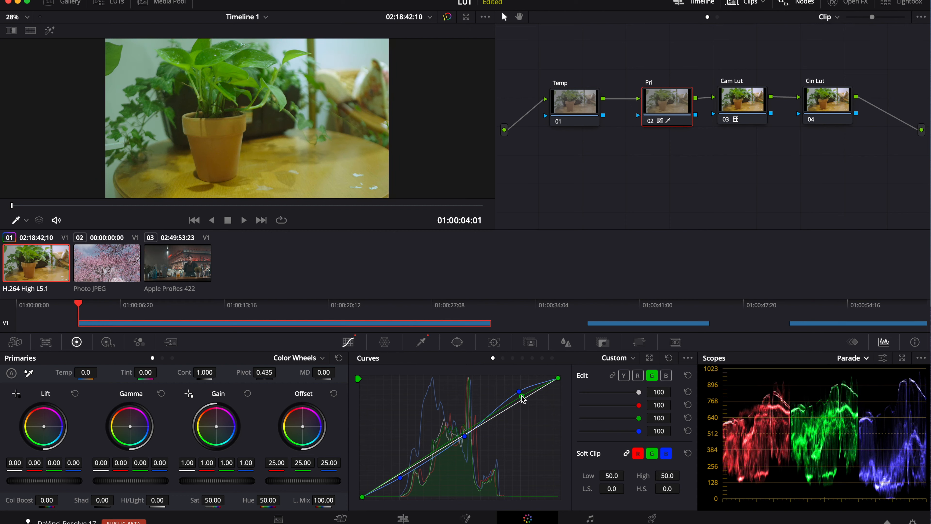
left_click_drag(468, 434, 467, 436)
left_click(413, 469)
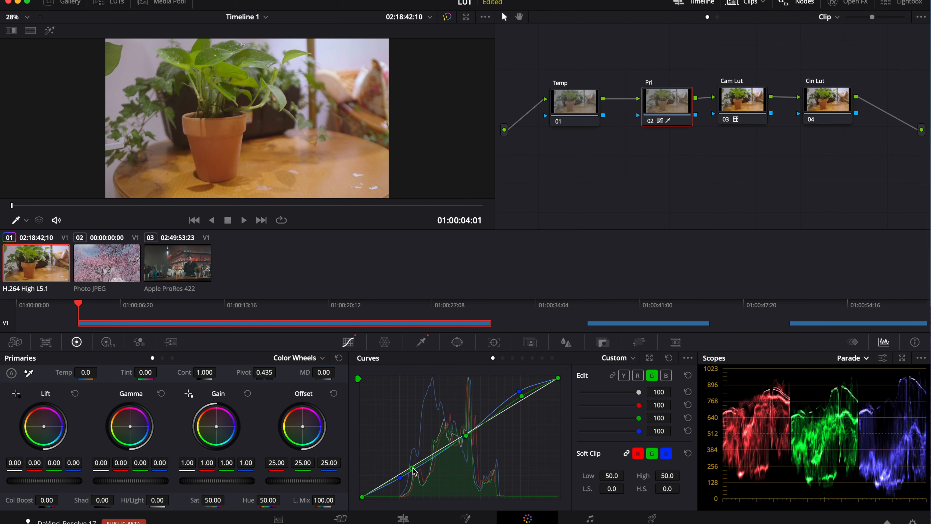
left_click_drag(414, 469, 415, 469)
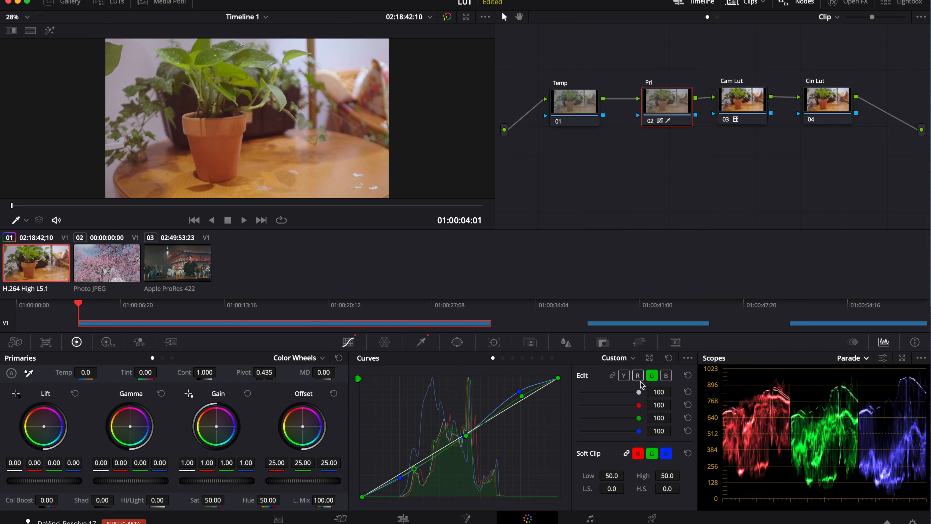
Shape the red curve with three points, raising highlights and lowering shadows, and set the Pri node's saturation to 64.20
left_click(639, 375)
left_click(527, 397)
left_click_drag(527, 397, 522, 398)
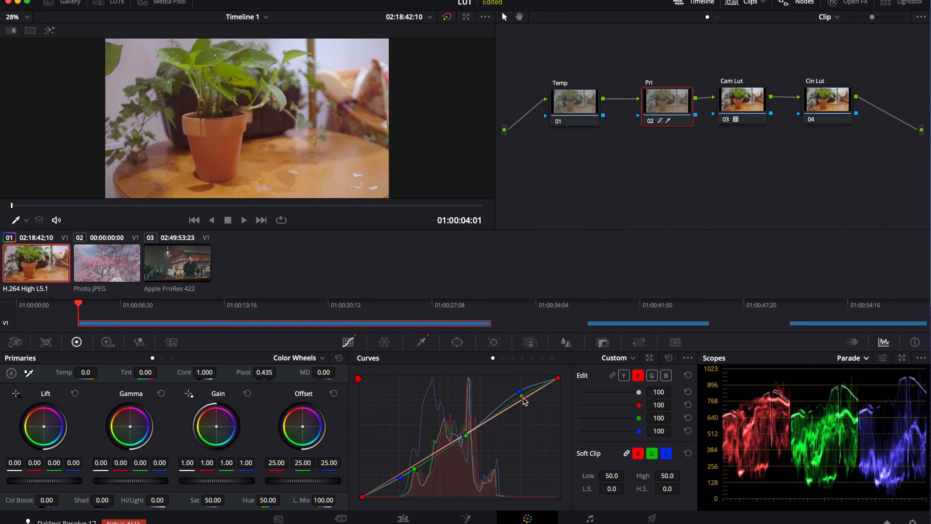
left_click(471, 431)
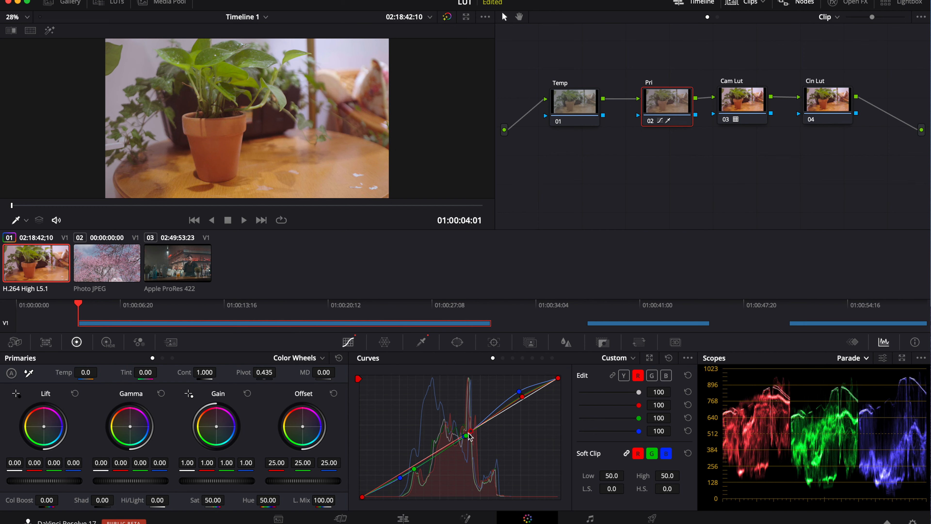
left_click(427, 458)
left_click_drag(427, 458, 428, 464)
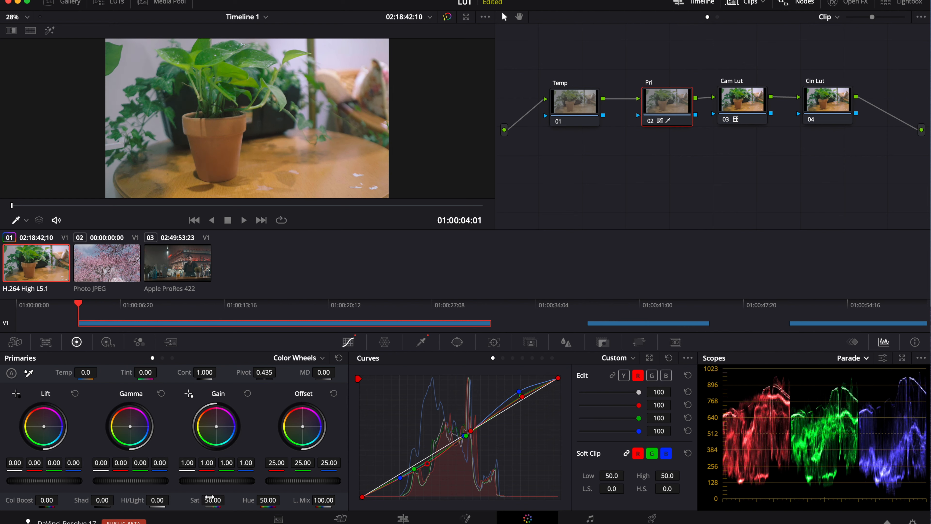
left_click_drag(228, 500, 227, 500)
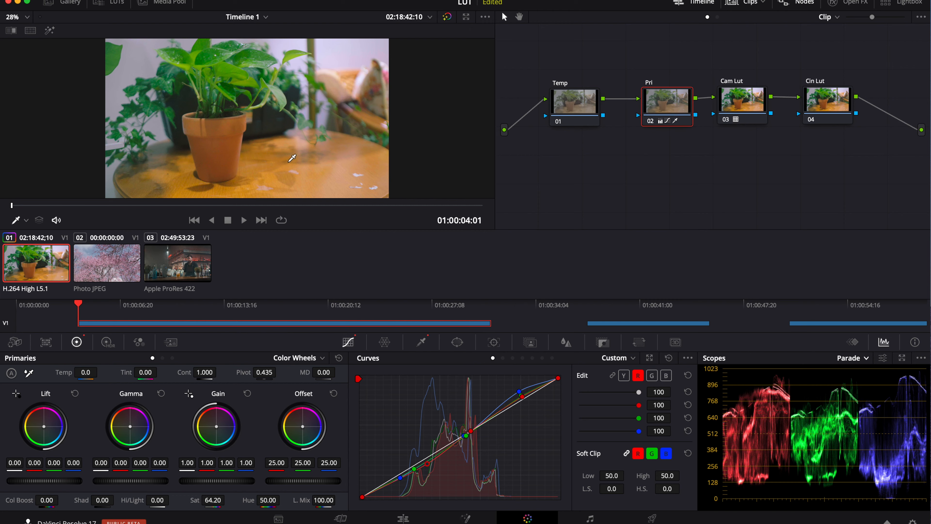
Cool the Temp node by setting its colour temperature to -210
left_click(583, 94)
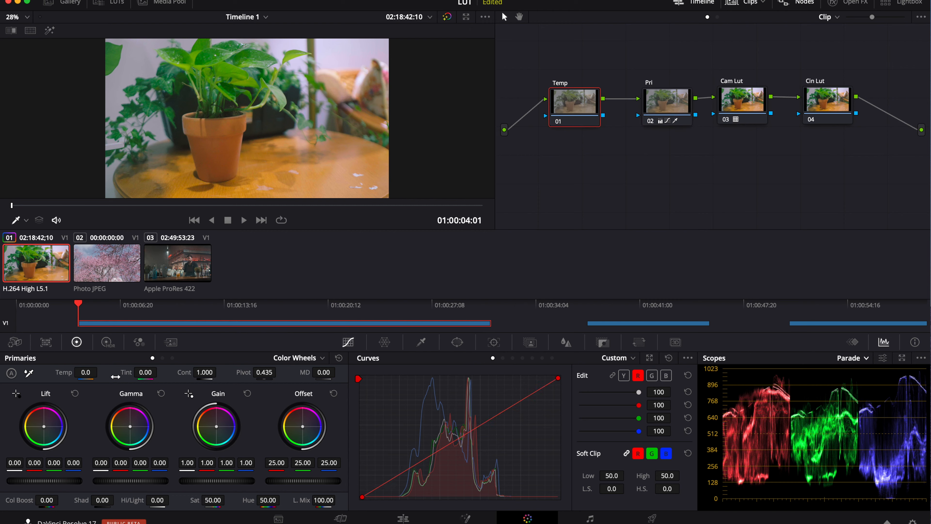
left_click_drag(85, 373, 70, 372)
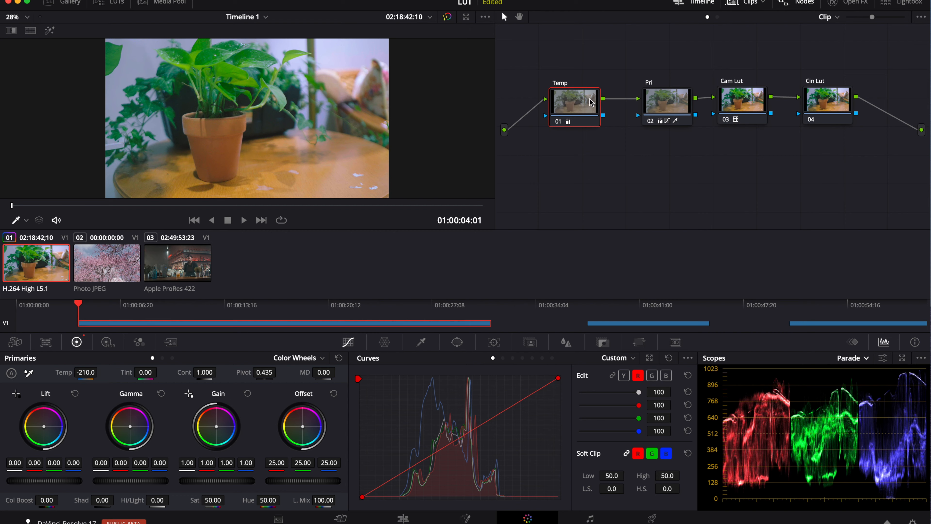
Move the Pri and Cam Lut nodes closer to the Temp node for even spacing and go through the first three nodes
left_click_drag(668, 100, 649, 99)
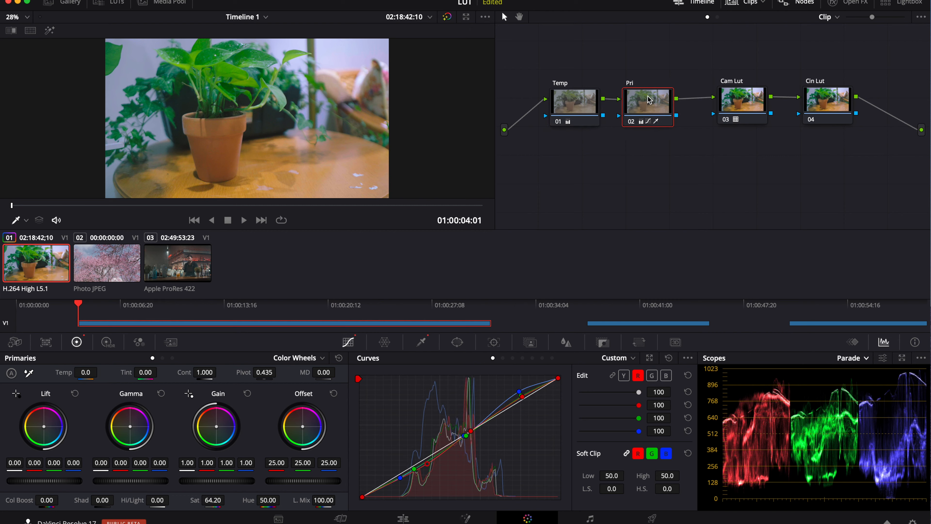
left_click_drag(748, 95, 731, 95)
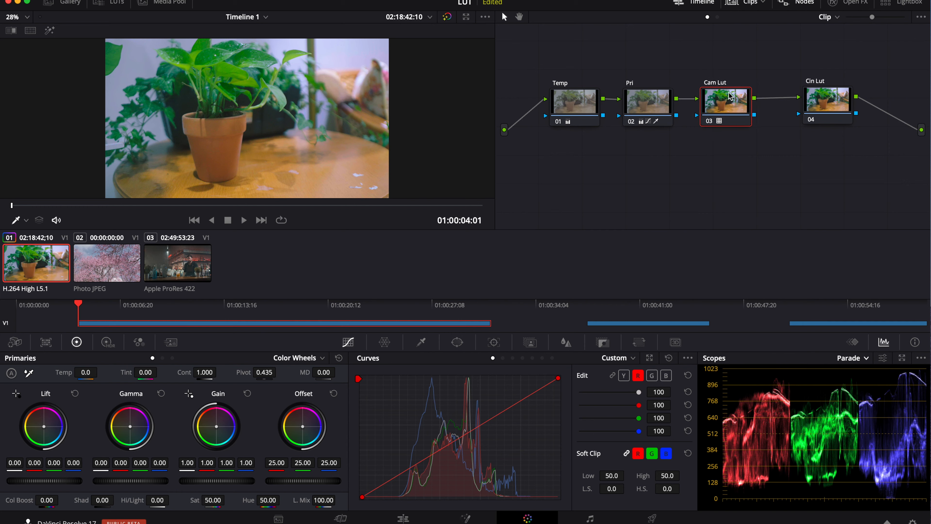
left_click(561, 100)
left_click(652, 96)
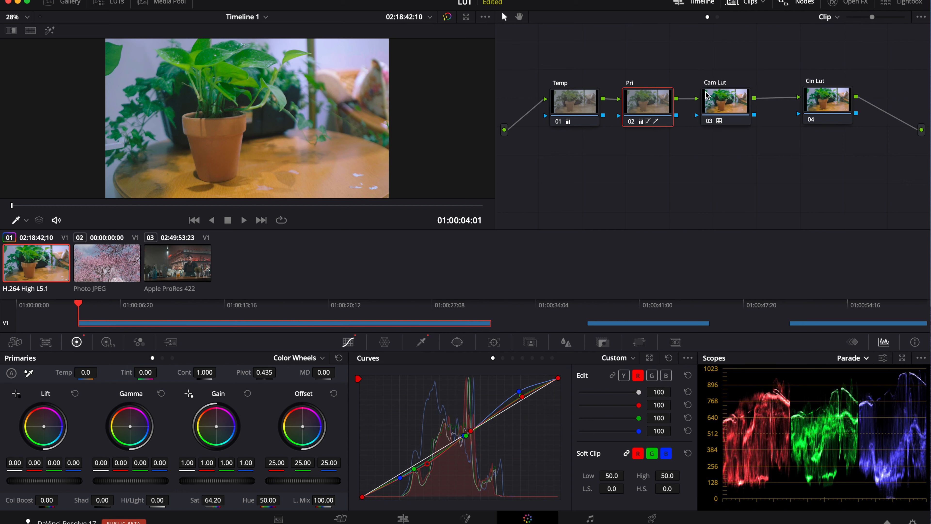
left_click(722, 99)
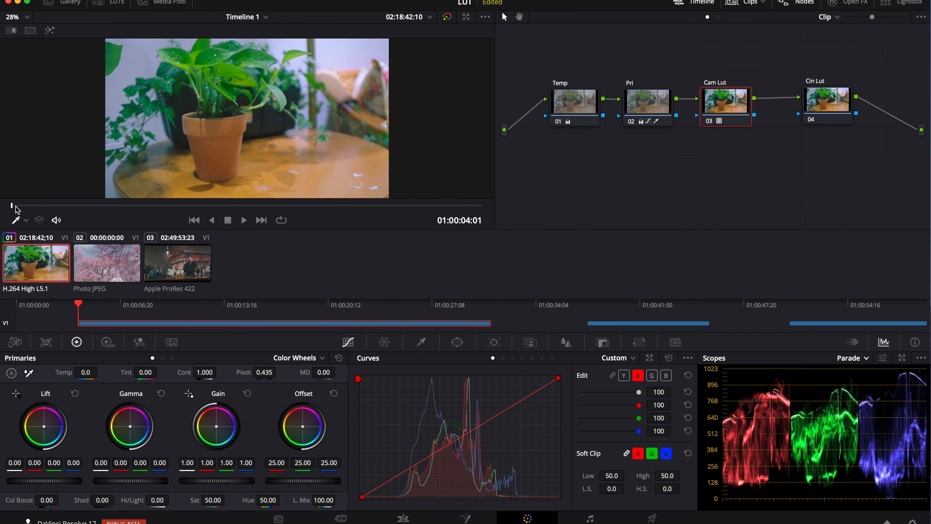
Move the playhead to 01:00:14:19 and apply the Summer LUT from the LC LUT folder to the Cin Lut node
left_click_drag(11, 205, 199, 205)
left_click(832, 100)
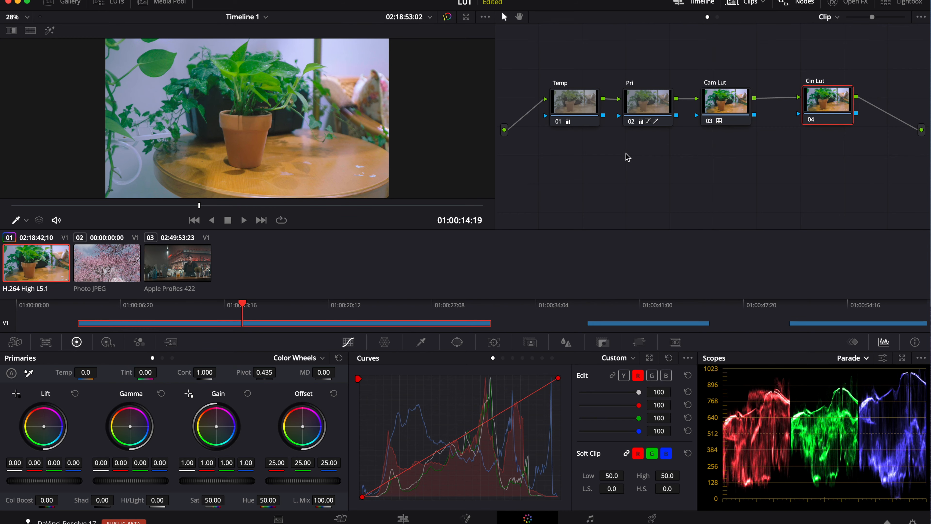
left_click(110, 3)
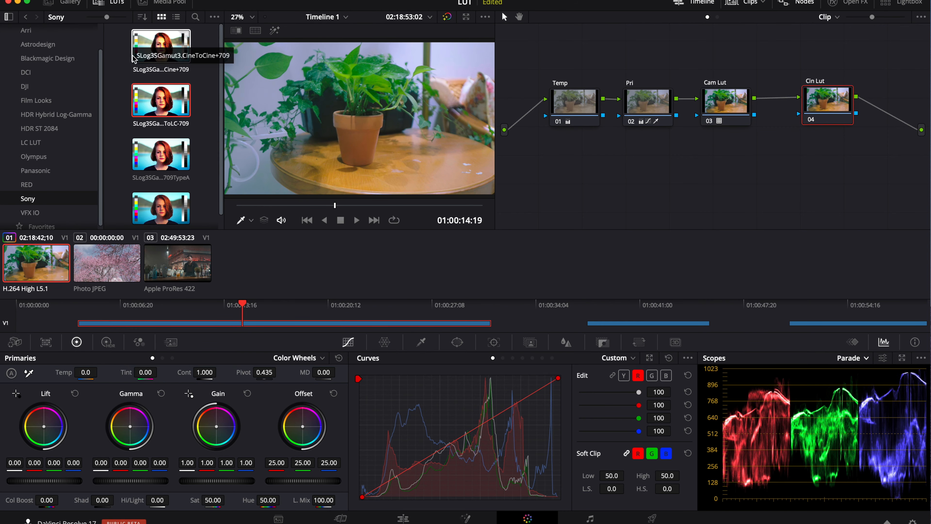
left_click(30, 143)
left_click(160, 198)
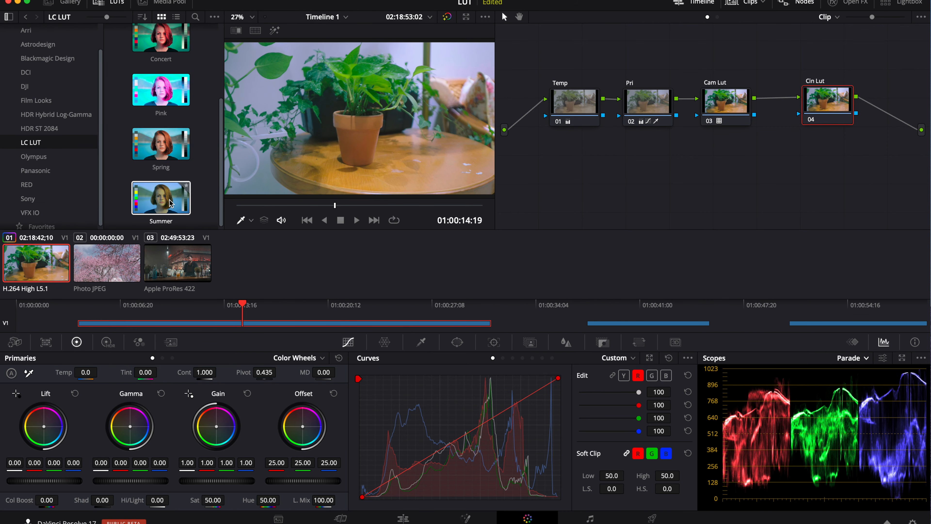
left_click_drag(169, 198, 828, 105)
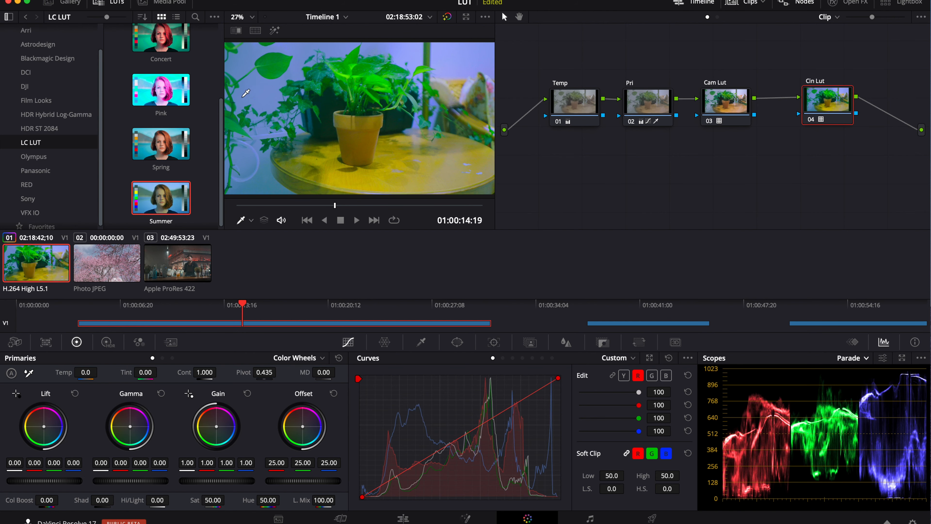
left_click(117, 2)
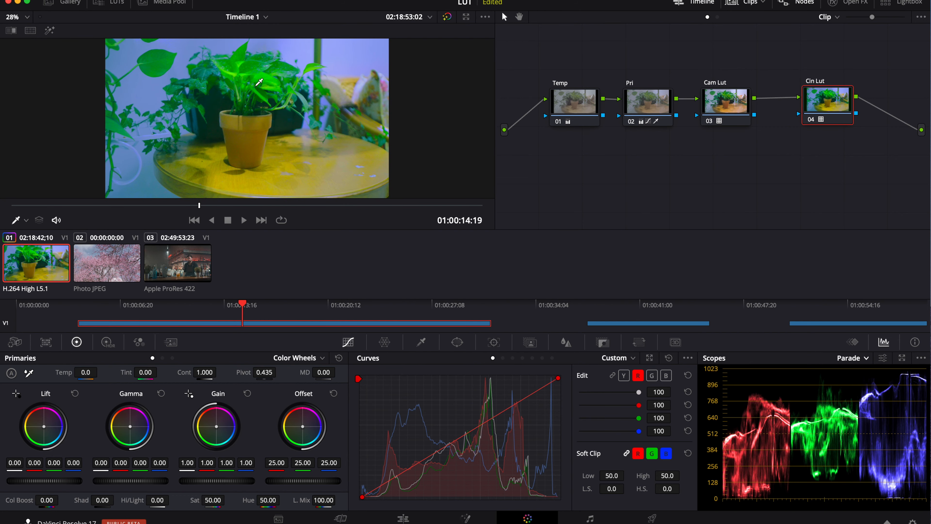
Set the Temp node's colour temperature to -80
left_click(577, 124)
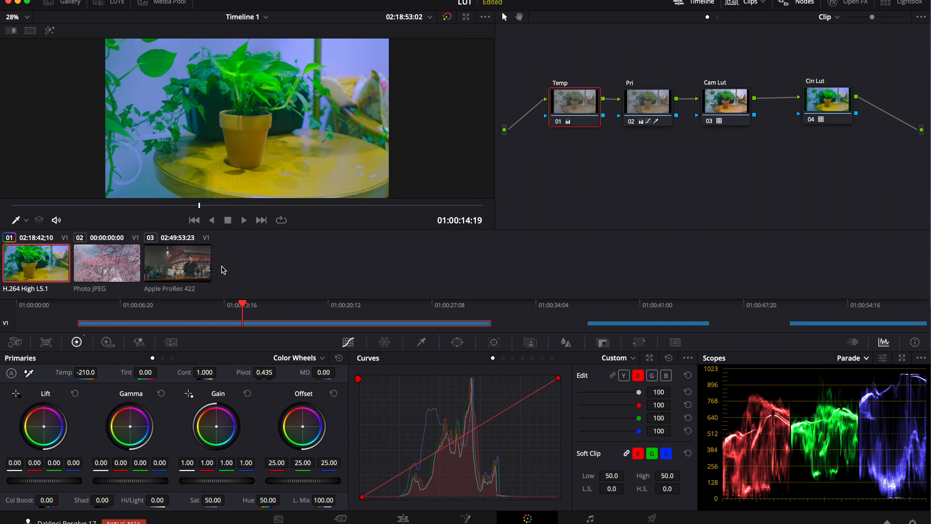
left_click_drag(86, 372, 92, 372)
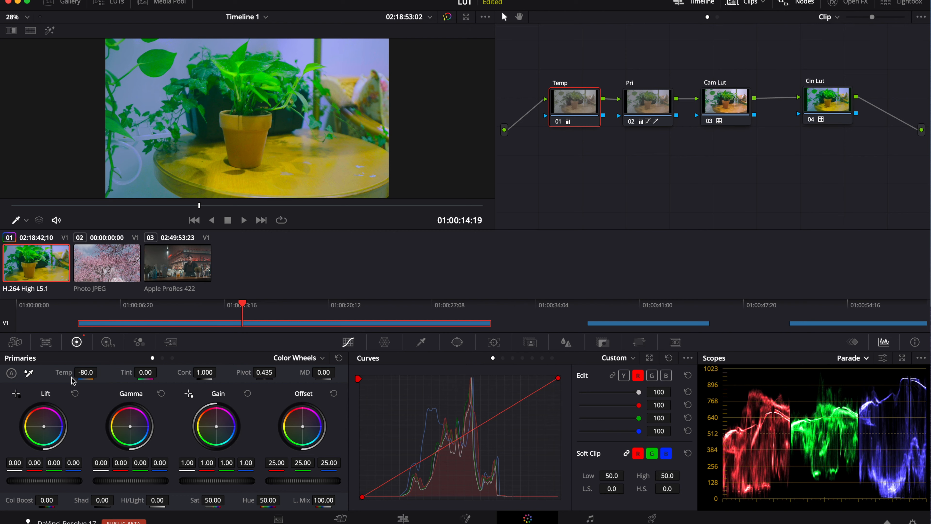
Reduce the Cin Lut node's strength by setting its key output gain to 0.502
left_click(844, 110)
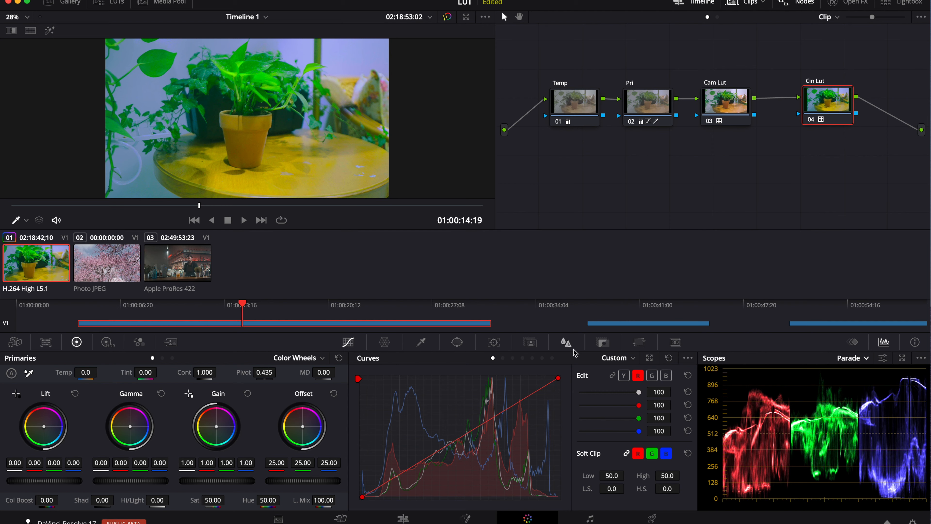
left_click(603, 343)
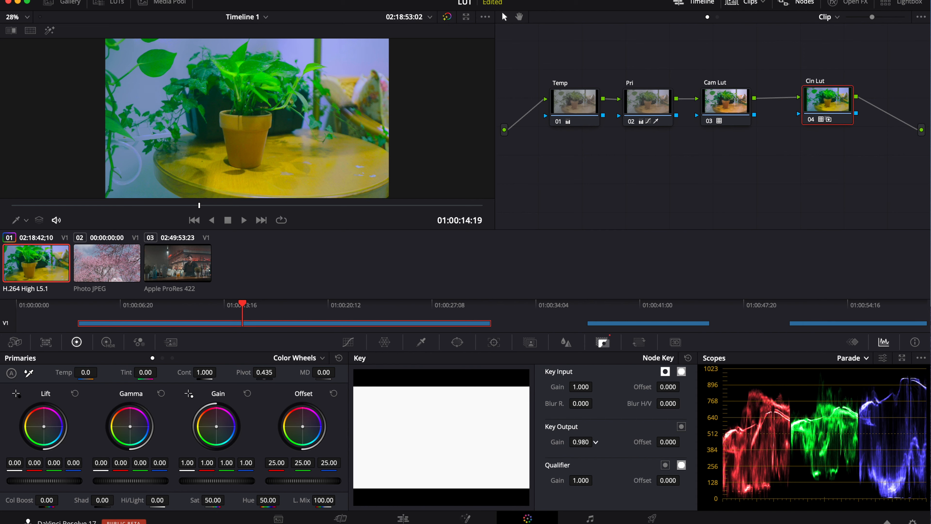
left_click_drag(581, 442, 517, 442)
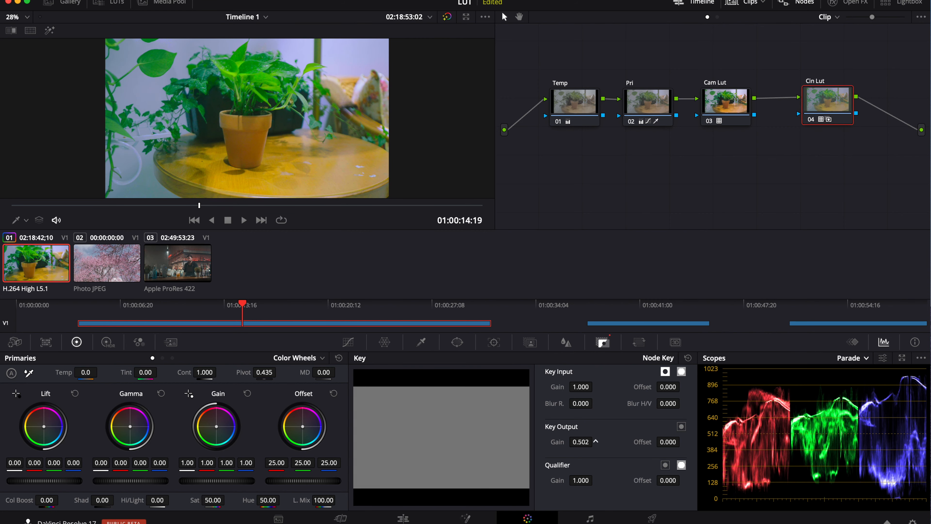
Go through the Cam Lut, Pri and Temp nodes and scrub the plant clip to examine the grade at different frames
left_click(721, 101)
left_click(642, 105)
left_click(578, 111)
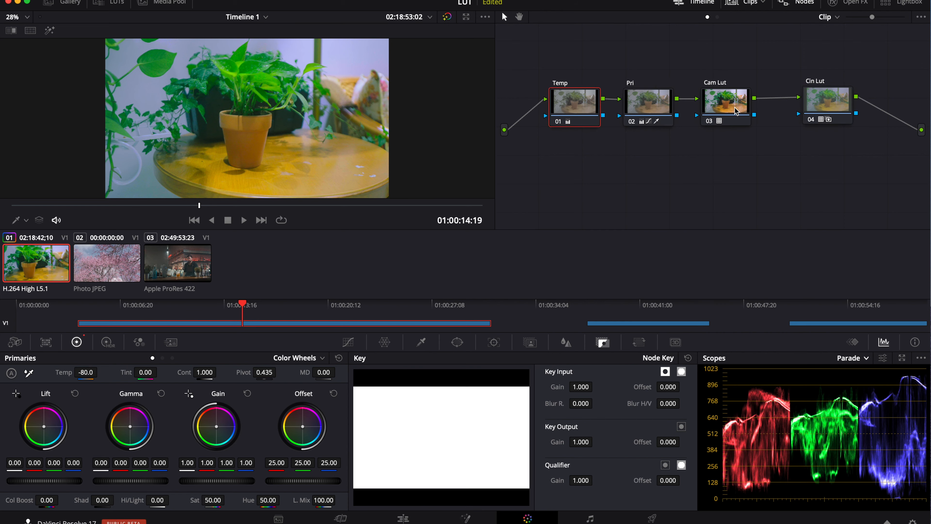
left_click(724, 107)
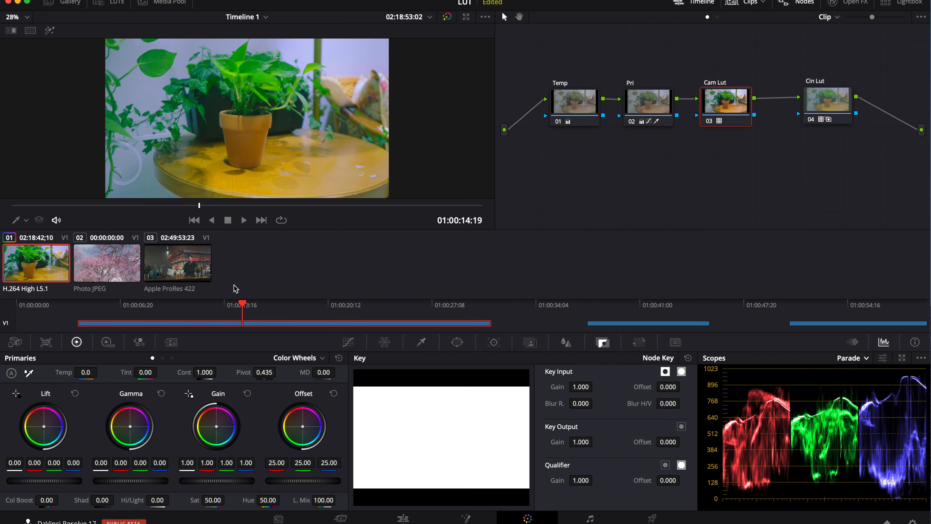
left_click_drag(199, 205, 102, 206)
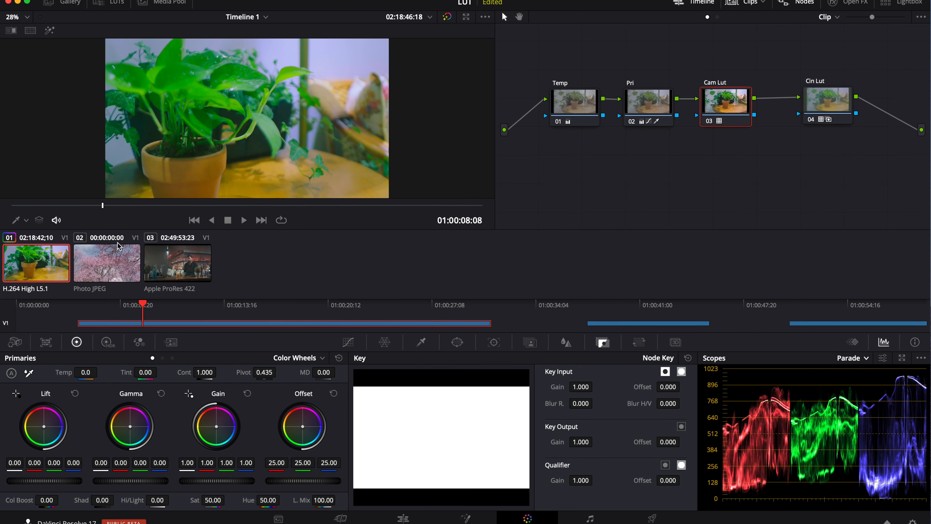
left_click_drag(118, 242, 170, 244)
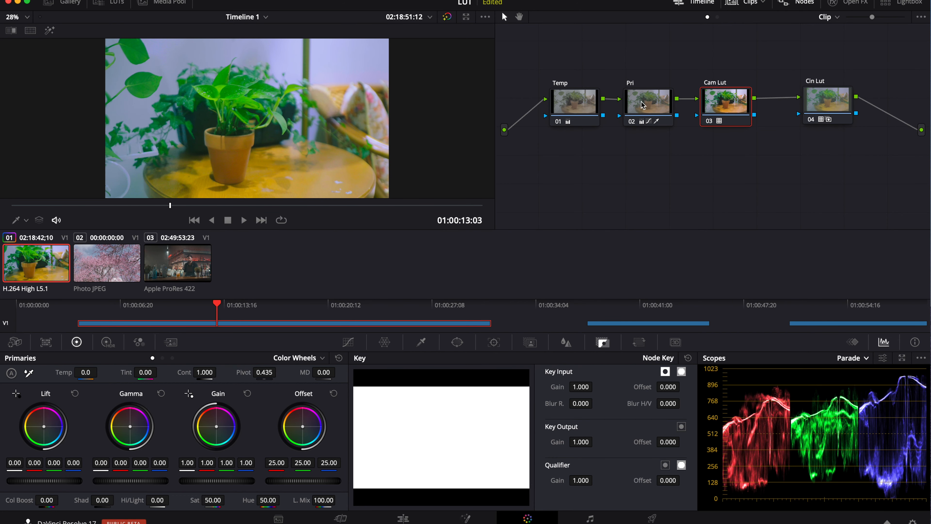
Set the Temp node's colour temperature to -270
left_click(575, 98)
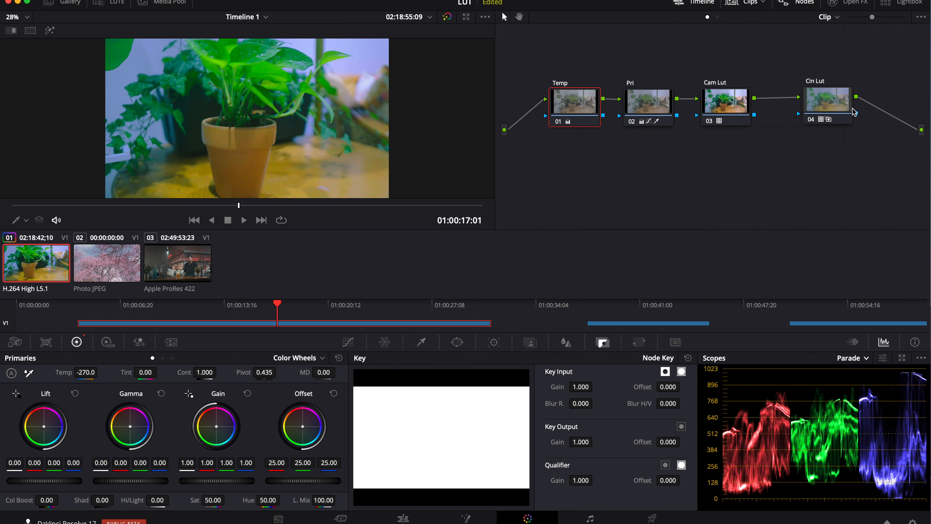
Replace the Cin Lut node's LUT with the Spring LUT from the LC LUT collection
left_click(830, 107)
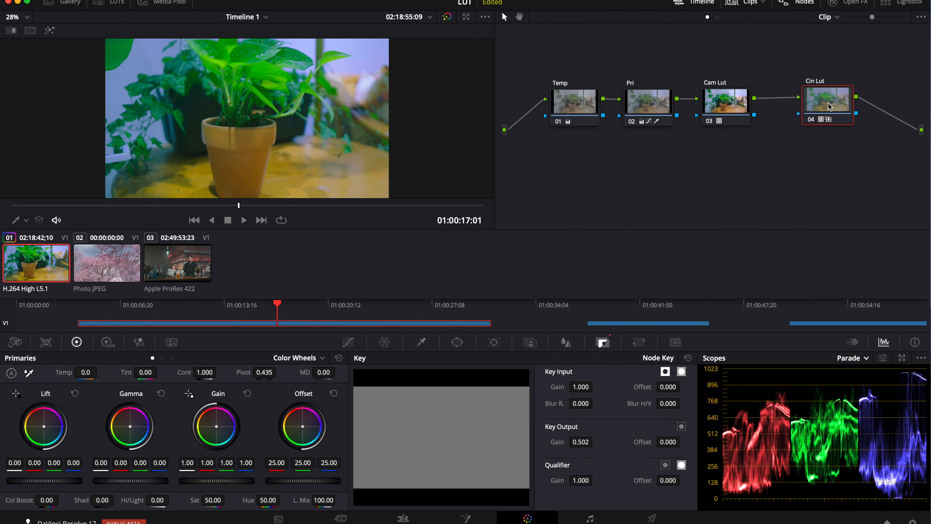
left_click(105, 4)
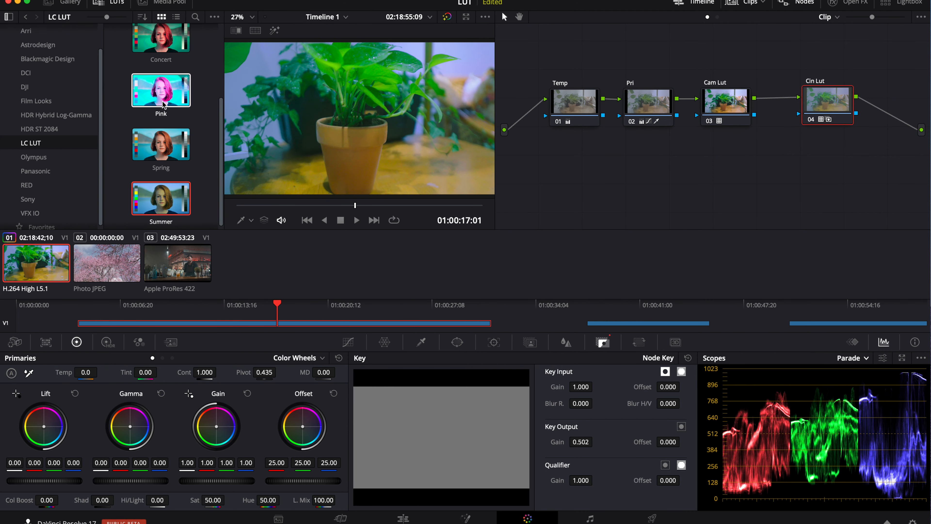
left_click(179, 164)
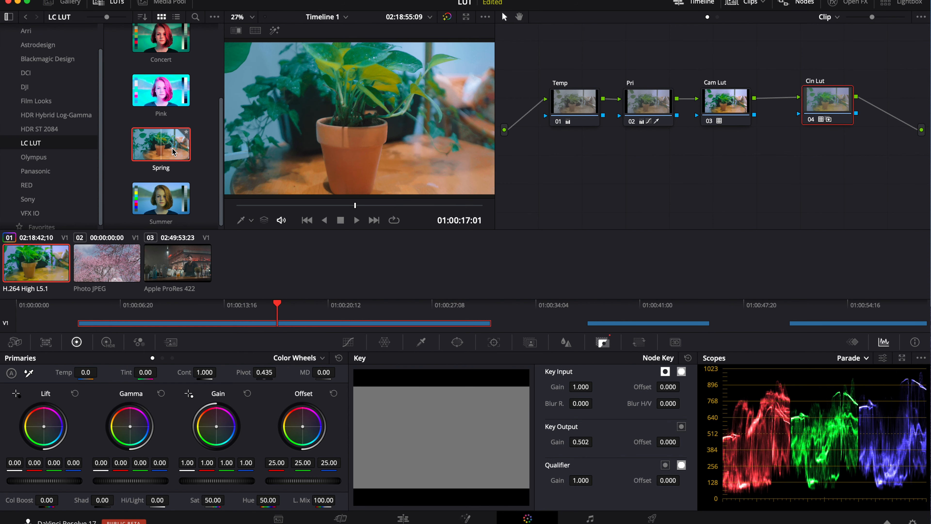
left_click(110, 4)
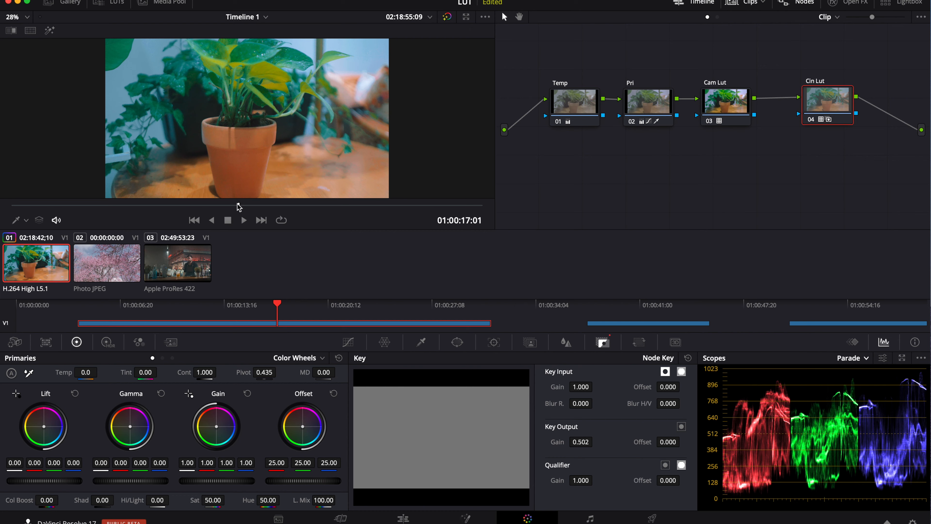
Scrub the plant clip to 01:00:12:08 and compare the image with the Cin Lut node disabled and enabled
left_click_drag(238, 206, 156, 210)
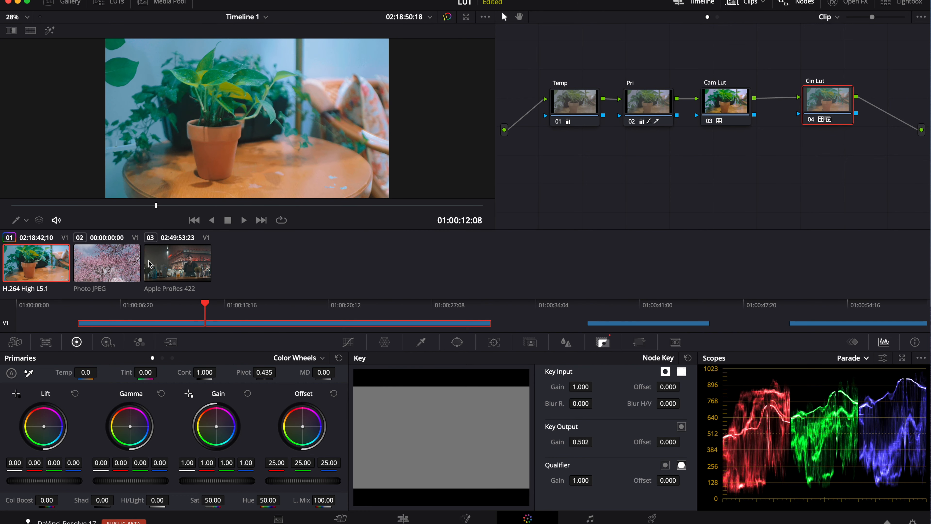
left_click(812, 121)
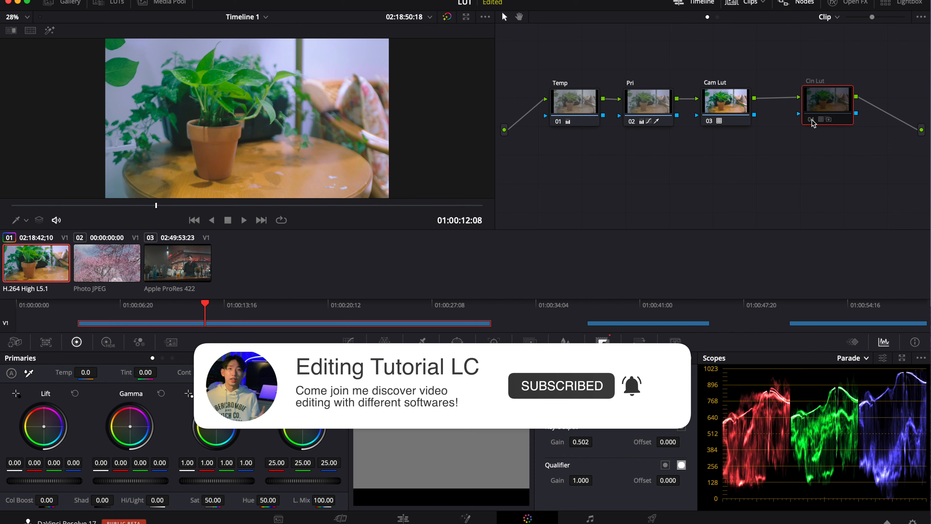
left_click(812, 121)
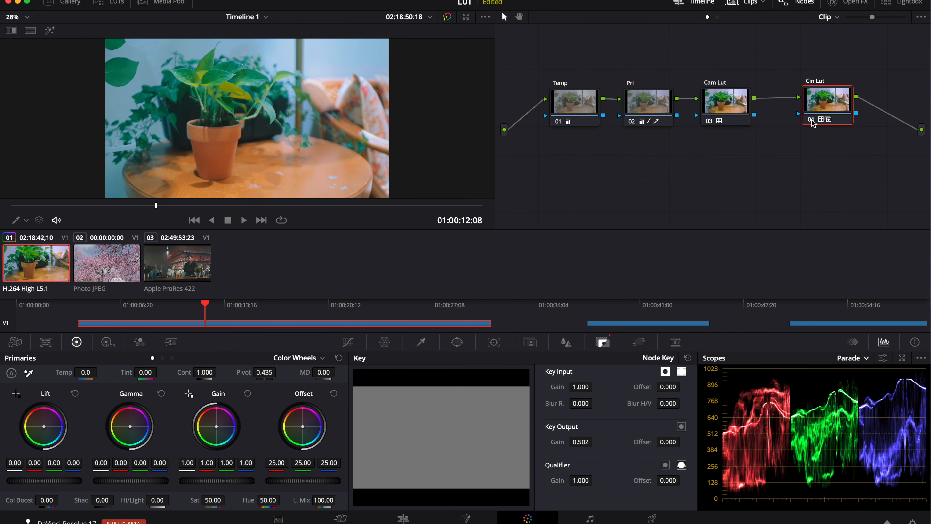
left_click(812, 121)
left_click(812, 121)
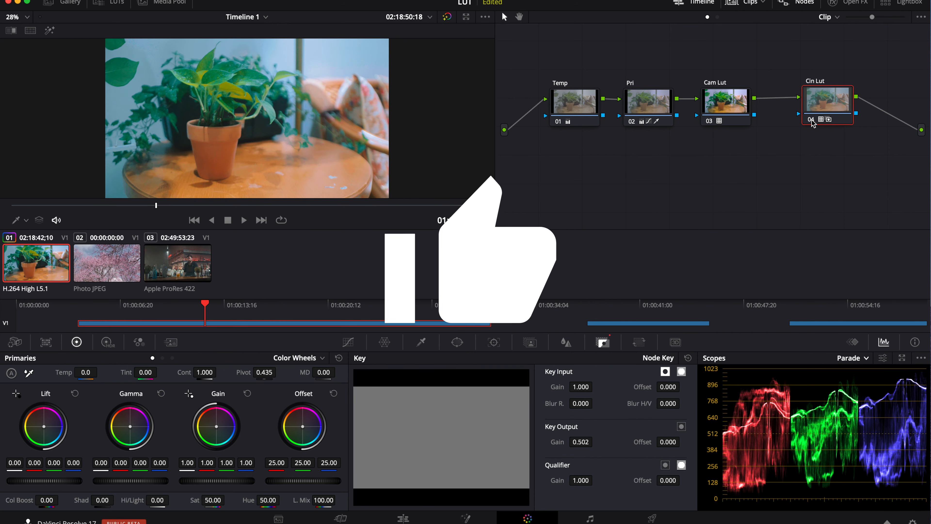
Open the bartender clip's grade and add three serial nodes after its first node
left_click(191, 257)
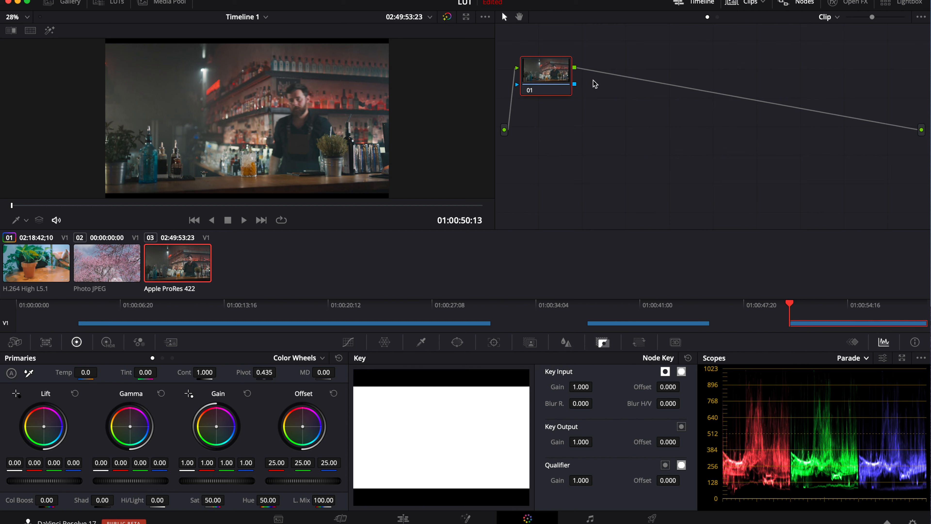
key("alt+s")
key("alt+s")
key("alt+s")
Arrange the bartender clip's four nodes in an evenly spaced horizontal row, ordered 01 to 04
left_click_drag(535, 81, 803, 89)
left_click_drag(568, 106, 728, 98)
left_click_drag(574, 149, 641, 114)
left_click_drag(539, 209, 553, 115)
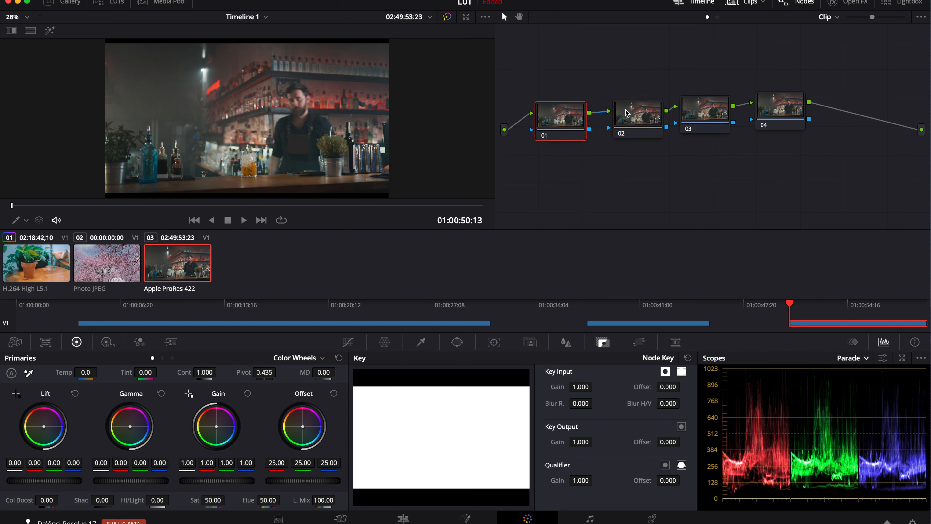
left_click_drag(627, 113, 618, 111)
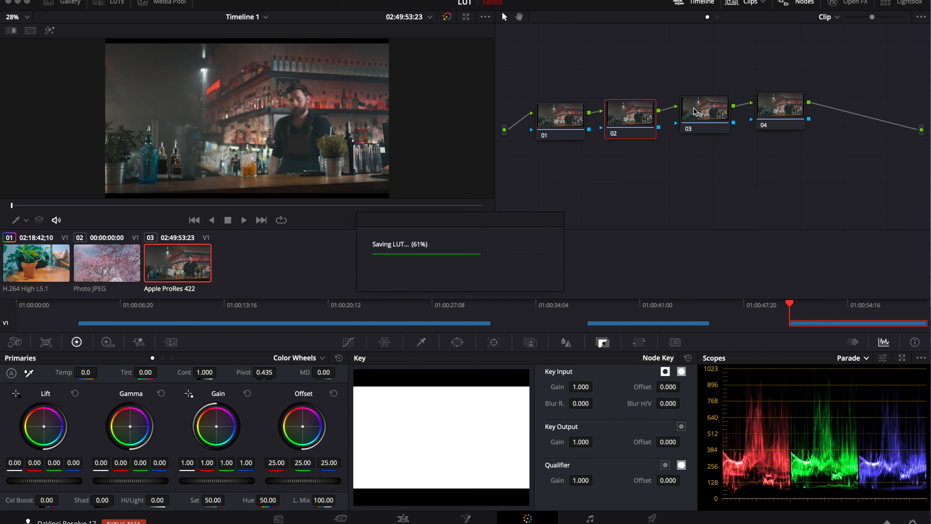
left_click_drag(698, 124, 696, 126)
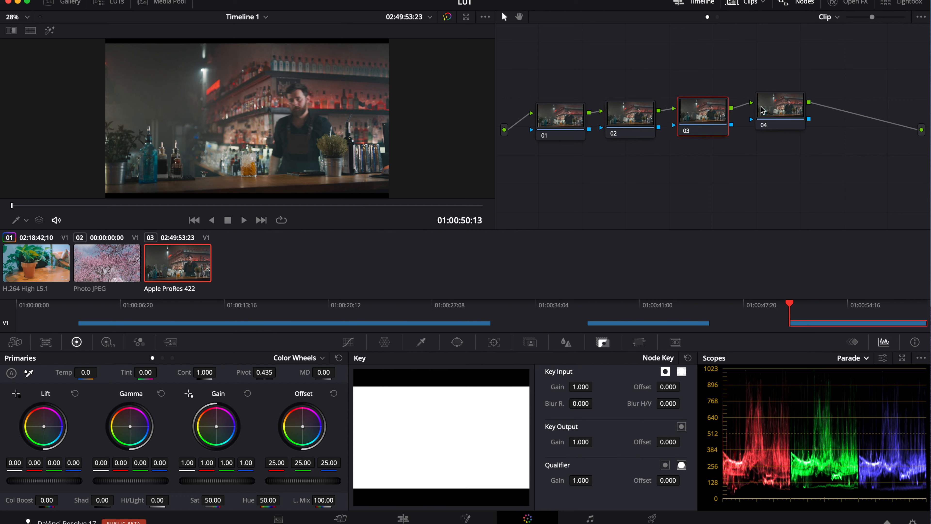
left_click_drag(762, 110, 762, 112)
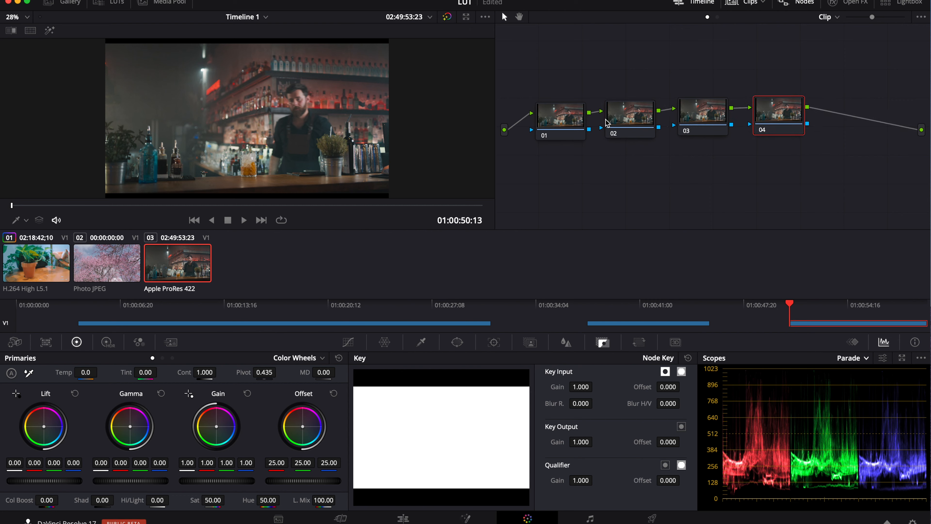
left_click_drag(623, 119, 625, 121)
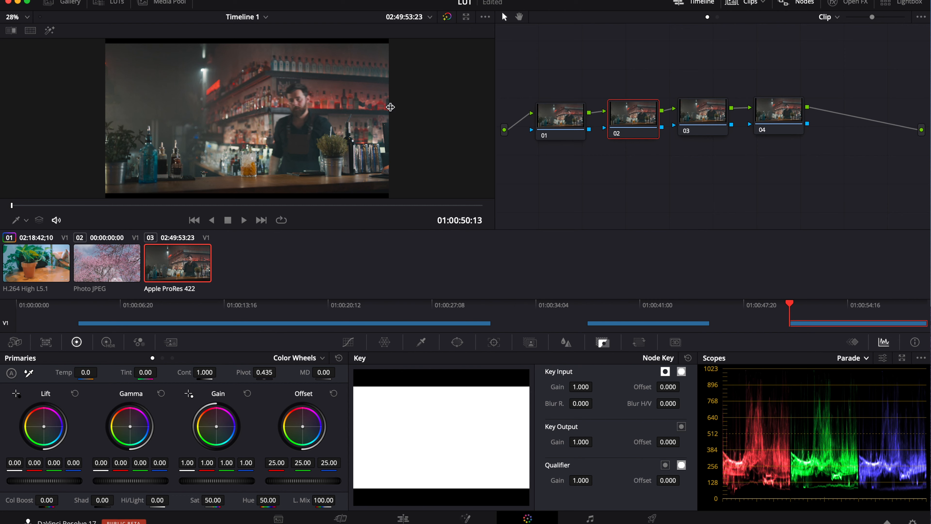
Apply the RED LUT RWG_Log3G10_to_REC709_BT1886_with_LOW_CONTRAST_and_R_3_Soft_size_33 to node 03
left_click(706, 110)
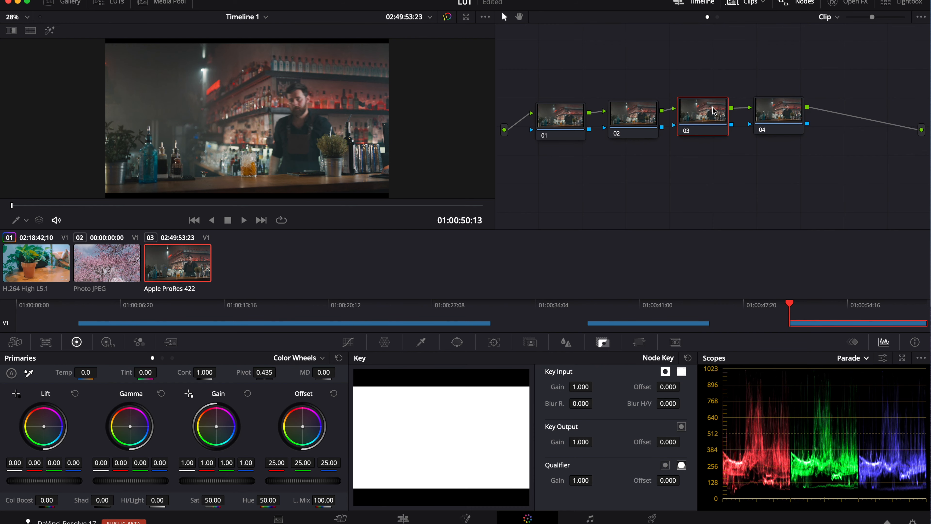
left_click(109, 3)
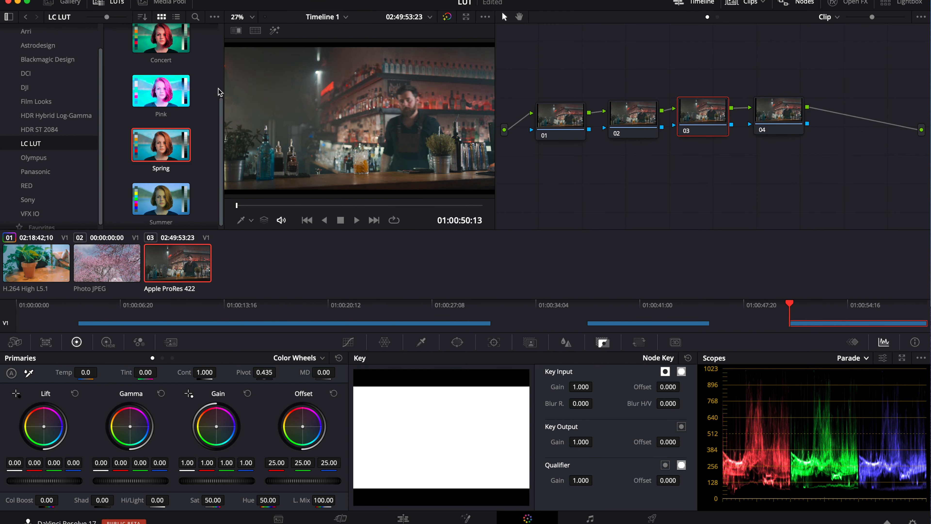
left_click(36, 186)
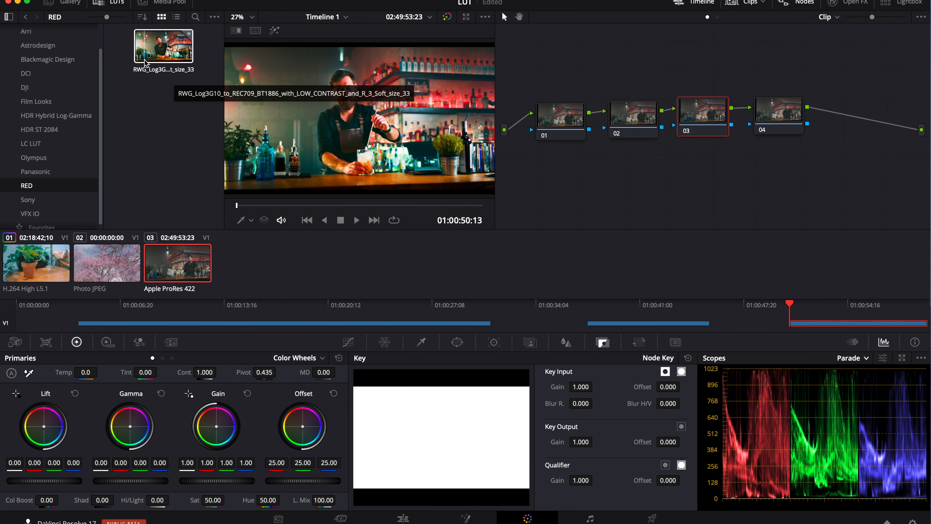
double_click(141, 45)
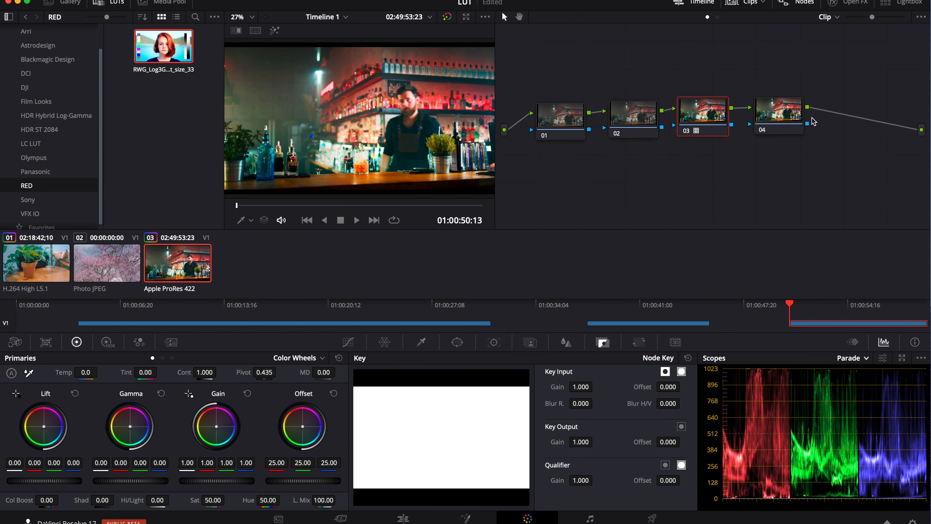
left_click(111, 3)
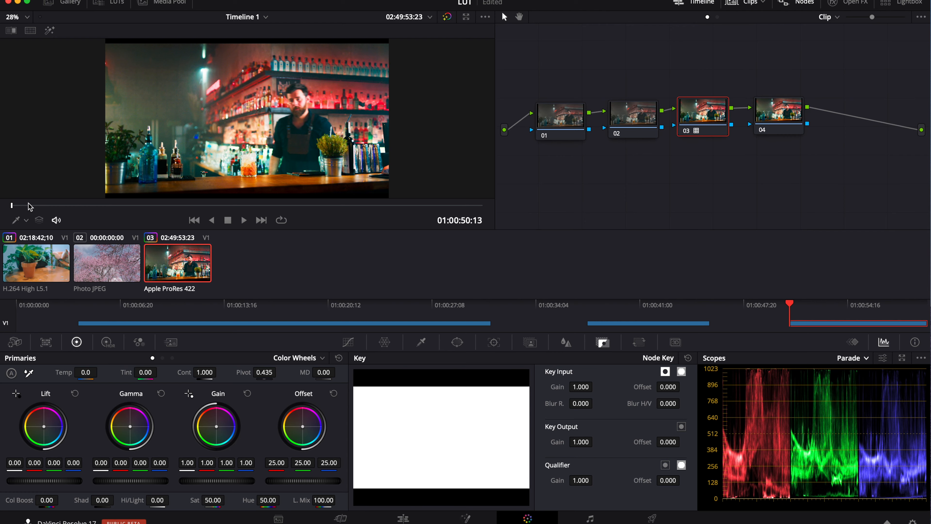
Go to 01:00:55:20 in the bartender clip and reduce node 03's LUT strength with a key output gain of 0.396
left_click_drag(12, 206, 289, 211)
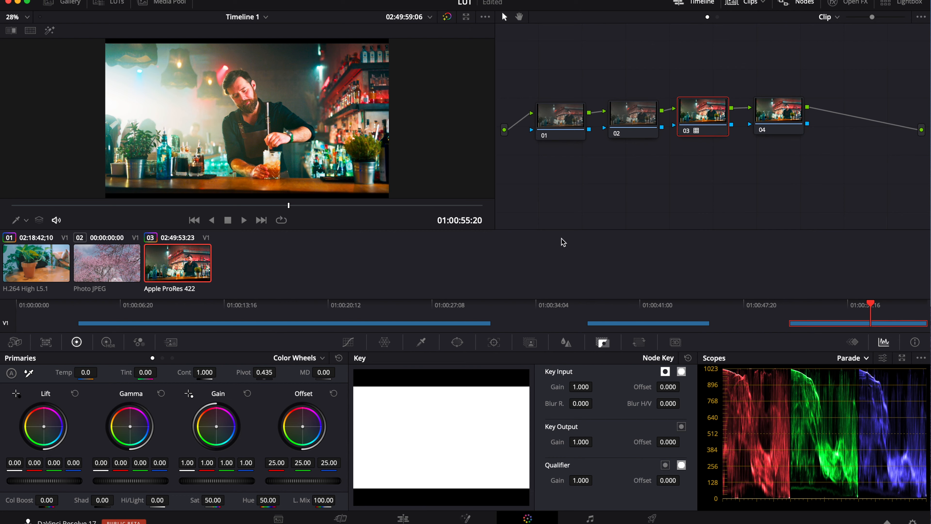
left_click_drag(578, 443, 545, 443)
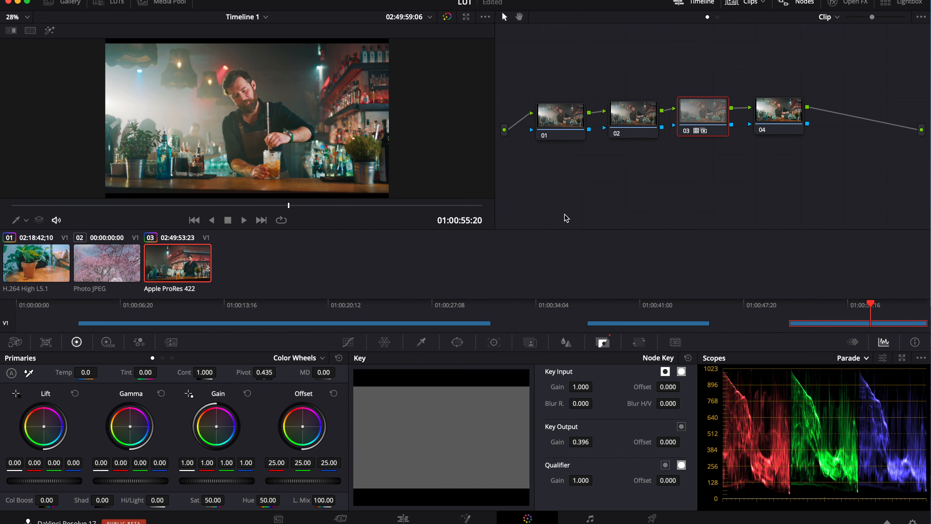
Lower the saturation on node 02 to 40.60
left_click(619, 119)
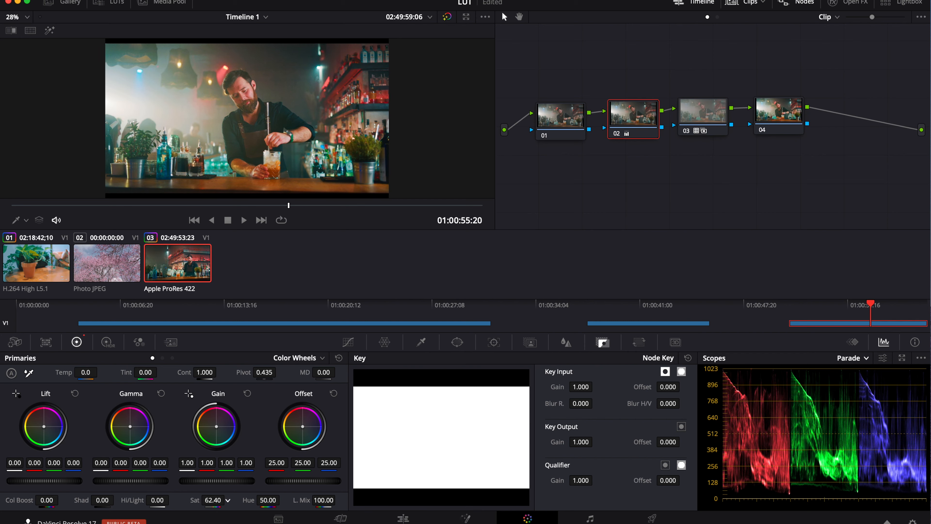
left_click_drag(213, 500, 178, 500)
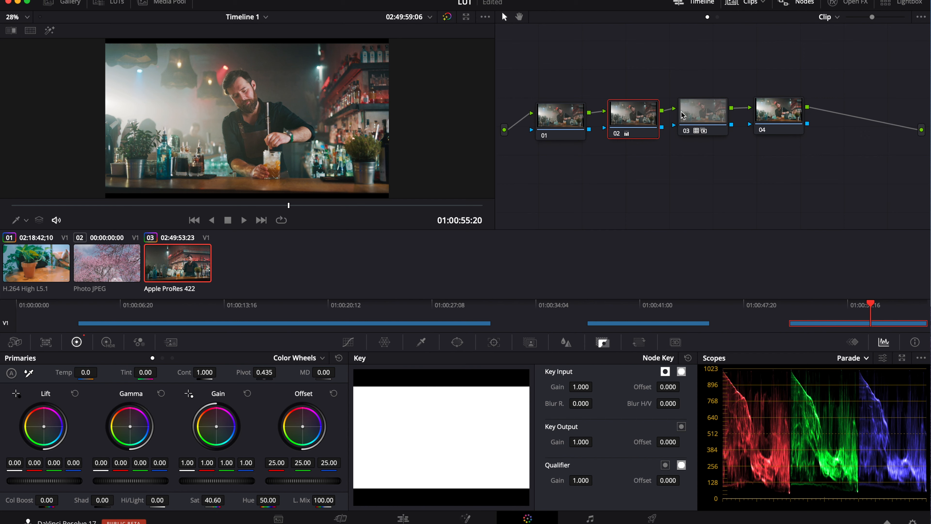
left_click(578, 123)
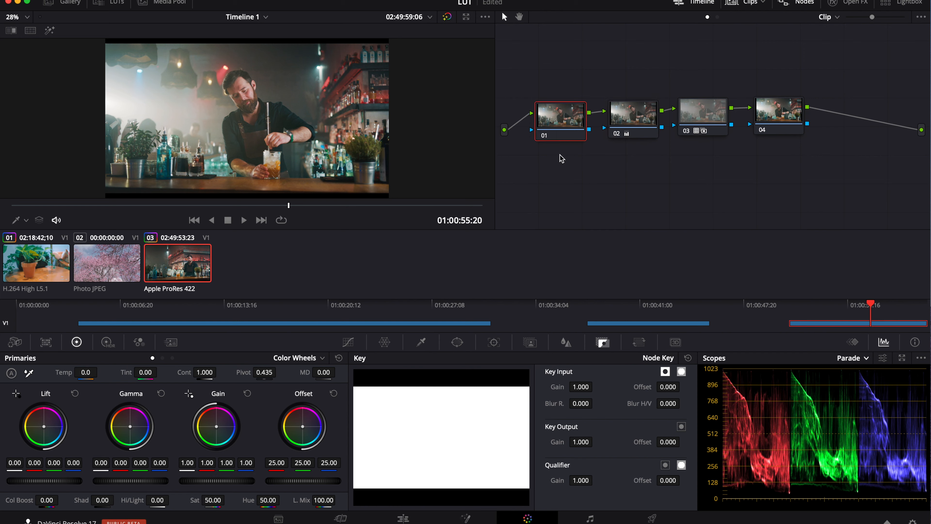
Apply the Autumn LUT from the LC LUT collection to node 04
left_click(776, 111)
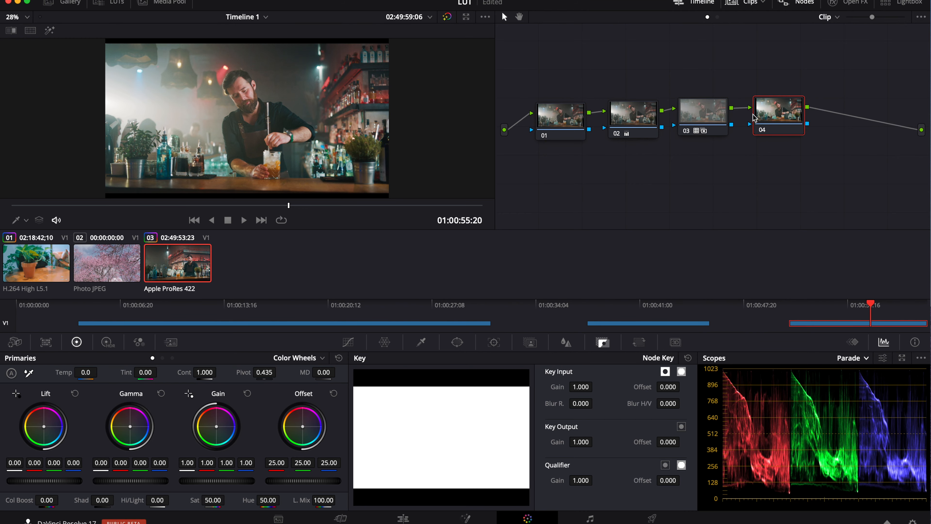
left_click(107, 2)
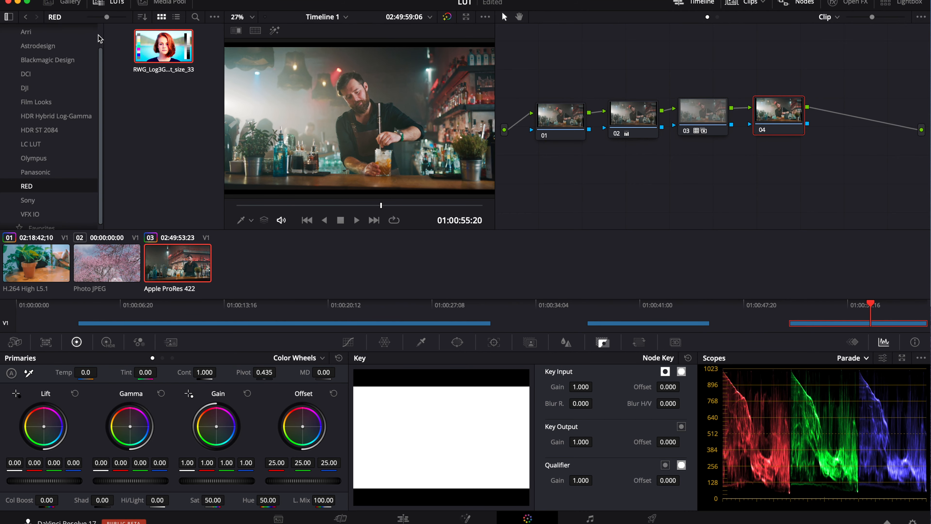
left_click(39, 148)
scroll(208, 68, "down", 5)
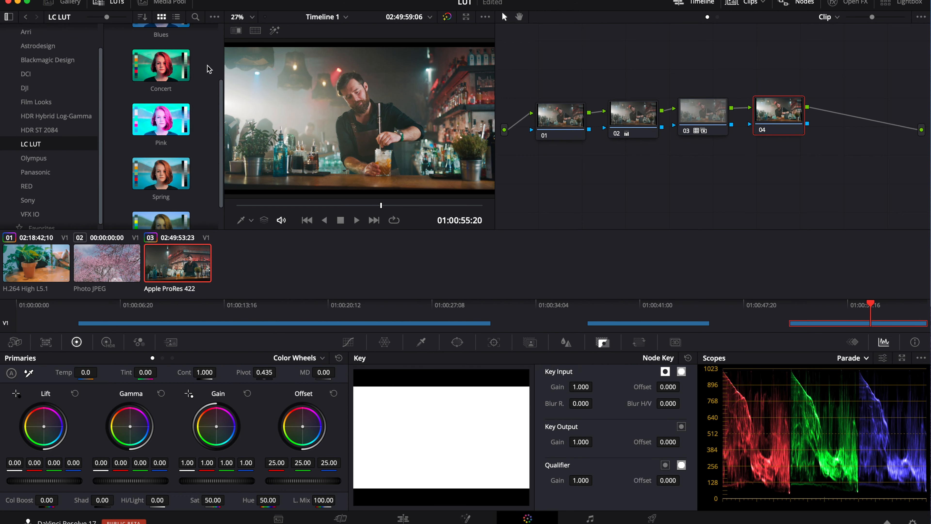
scroll(208, 68, "up", 5)
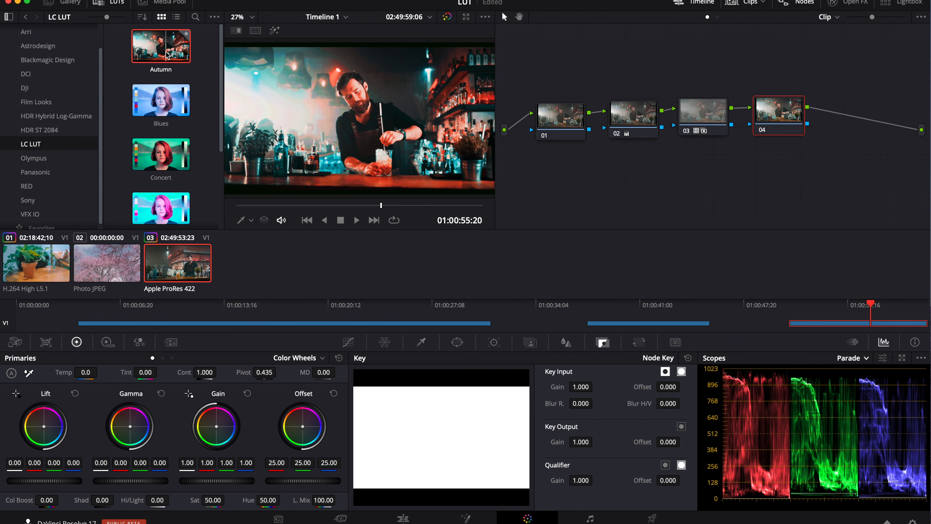
double_click(146, 49)
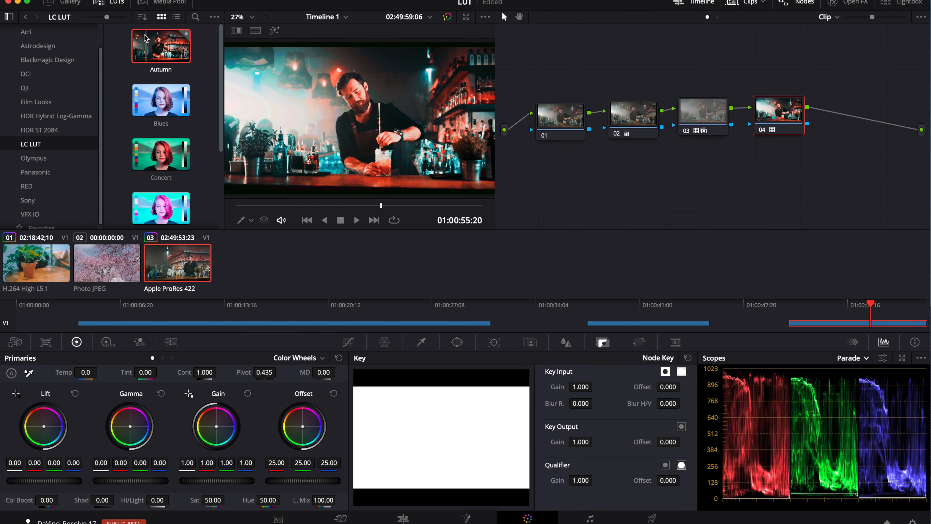
left_click(109, 2)
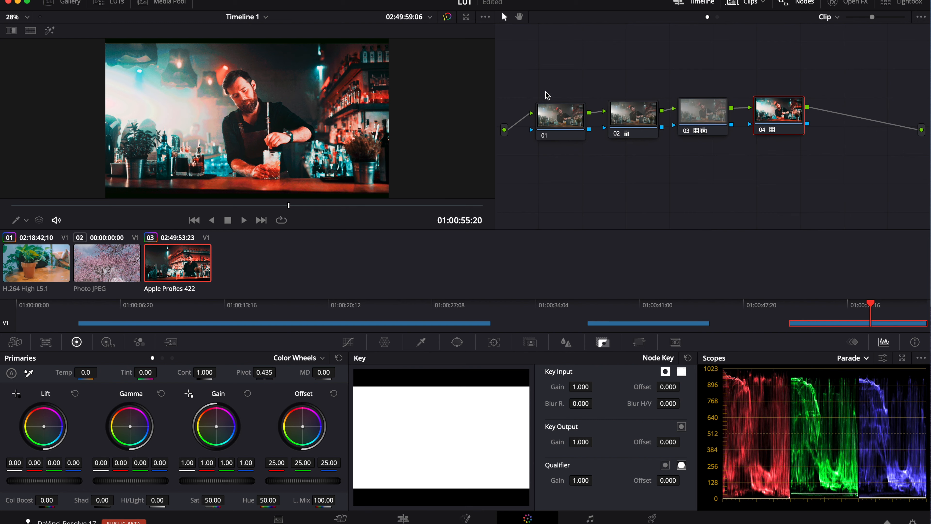
Reduce the Autumn LUT's strength by setting node 04's key output gain to 0.505
left_click(707, 106)
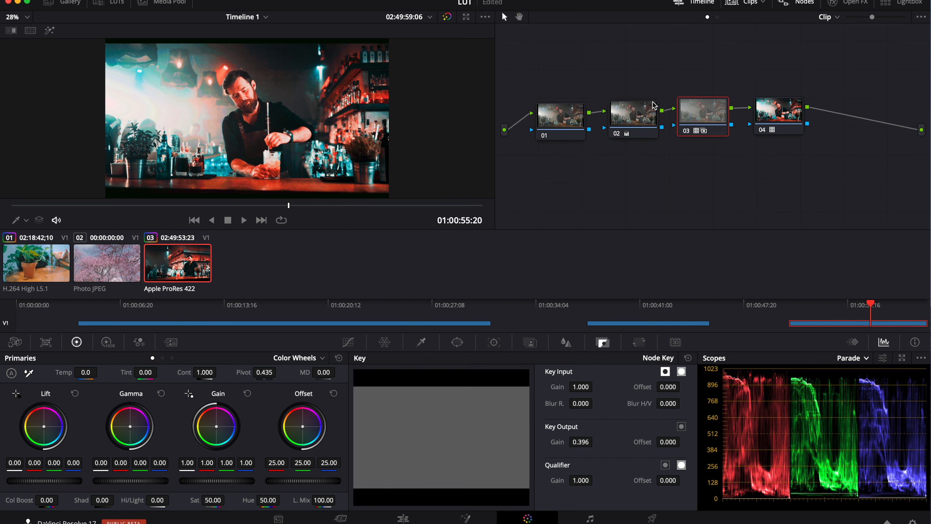
left_click(775, 112)
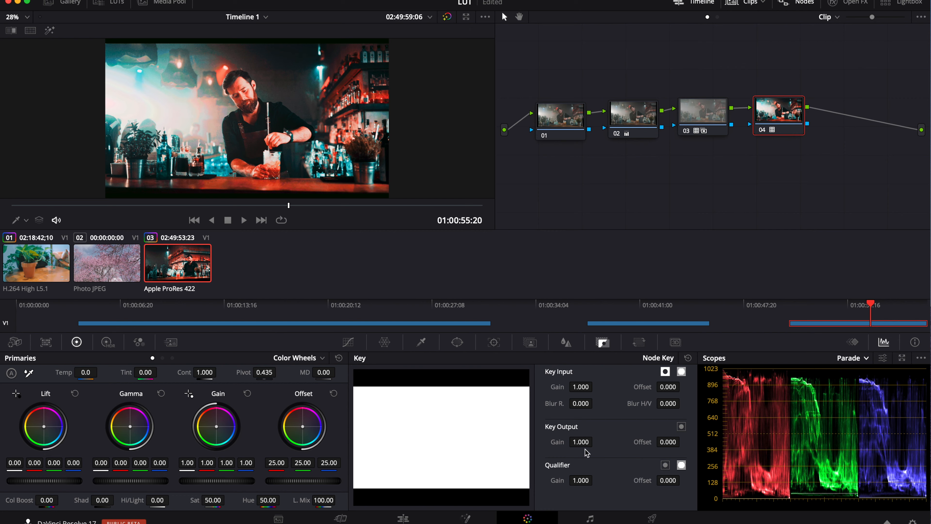
left_click_drag(583, 443, 563, 442)
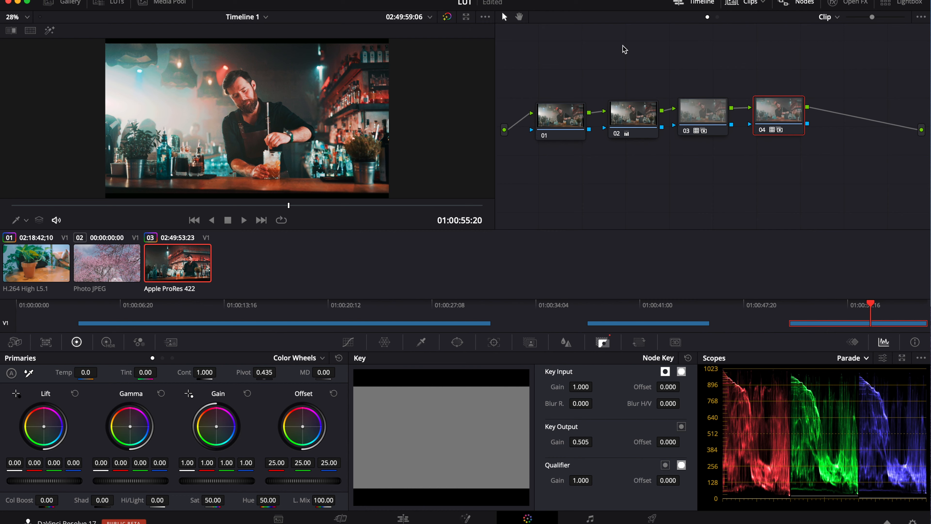
Compare the bartender shot with node 04 disabled and enabled
left_click(763, 131)
left_click(762, 130)
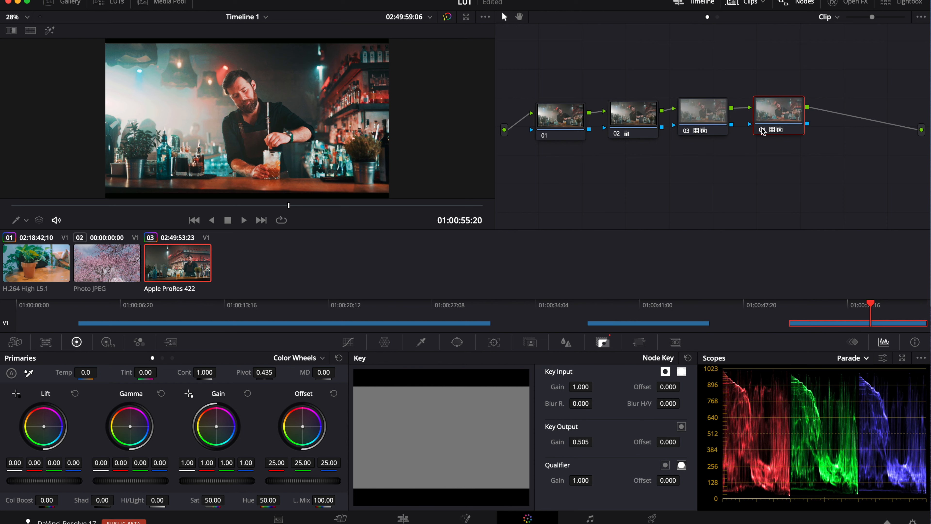
left_click(763, 130)
left_click(763, 130)
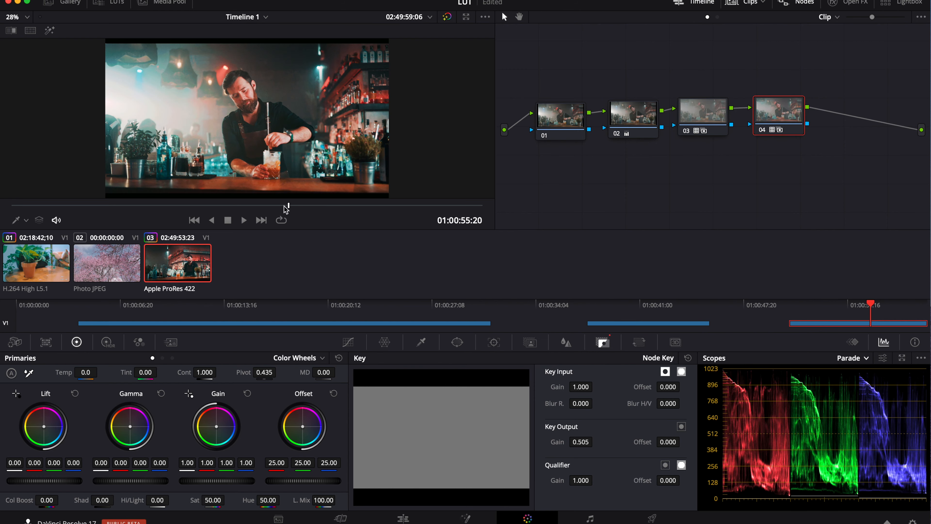
Weaken the Autumn LUT on the bartender clip by setting node 04's key output gain to 0.389
key("space")
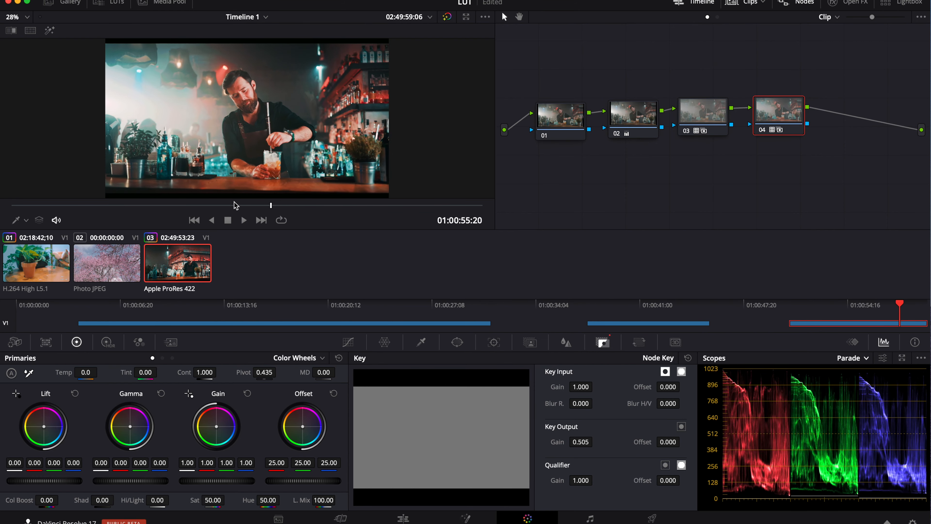
left_click_drag(234, 201, 277, 203)
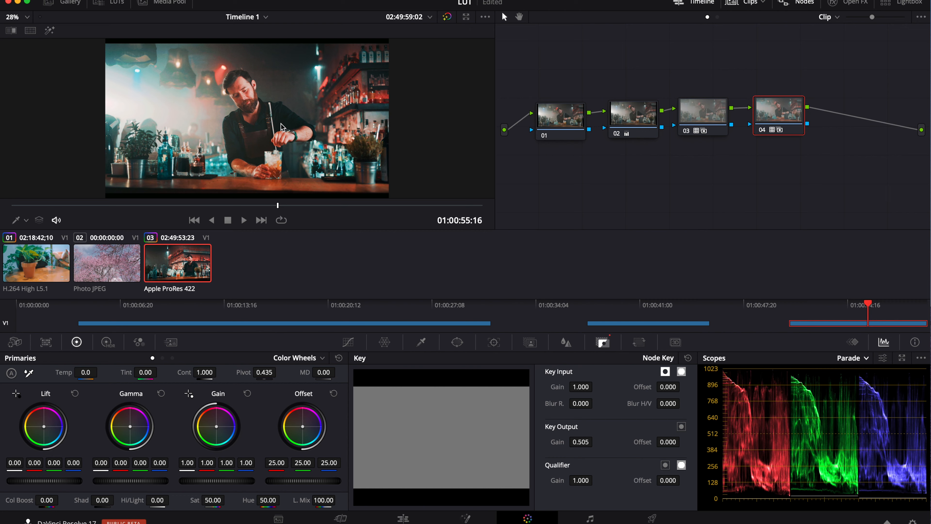
left_click_drag(764, 130, 763, 130)
left_click_drag(579, 440, 535, 441)
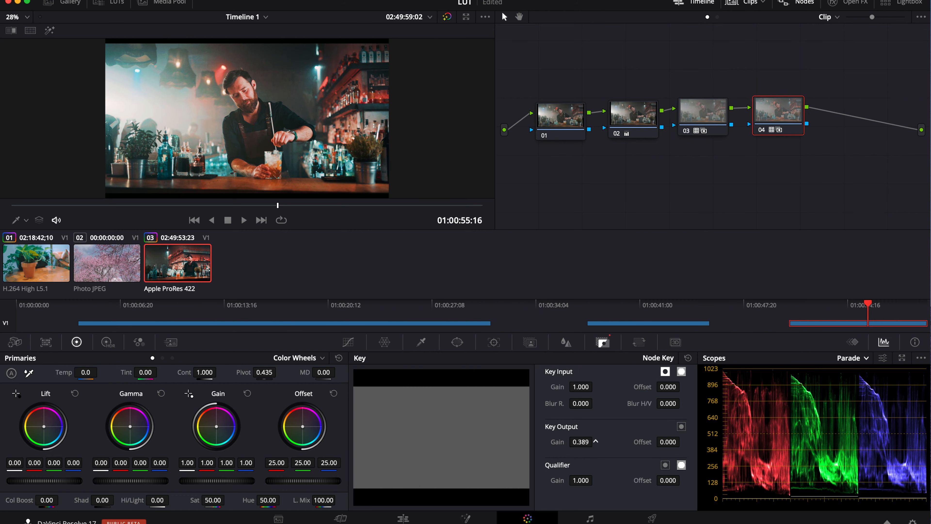
Compare the bartender shot with and without the weakened Autumn LUT by toggling node 04
left_click(763, 131)
left_click(762, 131)
left_click(762, 131)
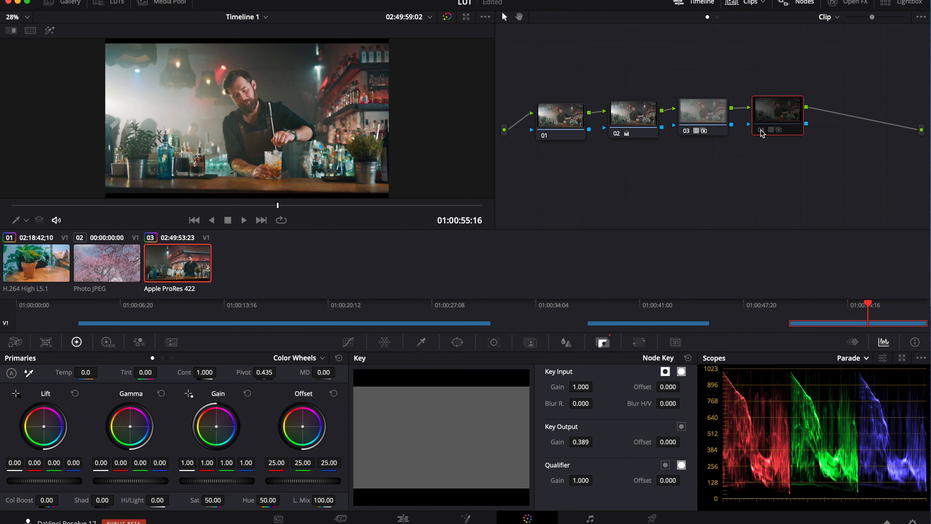
left_click(762, 130)
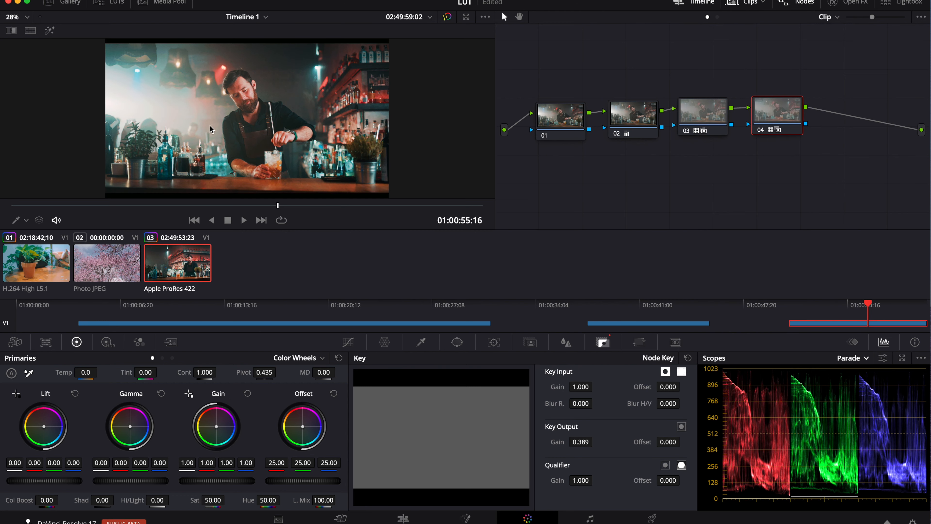
Set the tint to -23.50 and the temperature to -40.0 on node 01 of the bartender clip
left_click(572, 120)
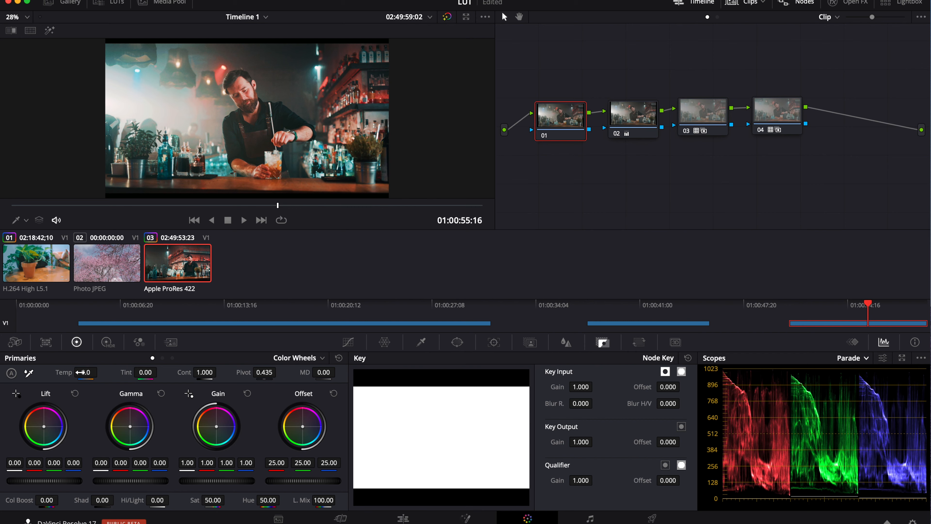
left_click_drag(145, 372, 131, 372)
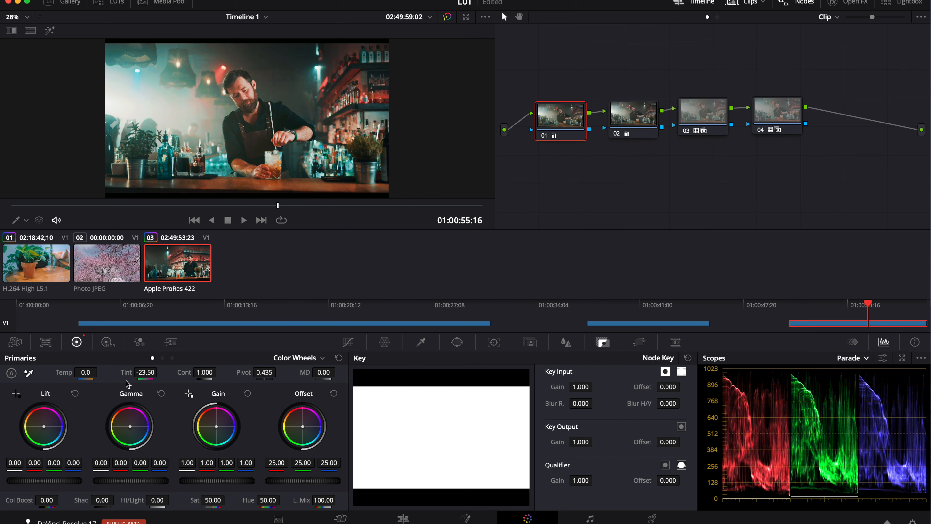
left_click_drag(86, 372, 84, 372)
left_click_drag(278, 206, 429, 188)
Set the tint to 9.50 on the plant clip's Temp node
left_click(19, 270)
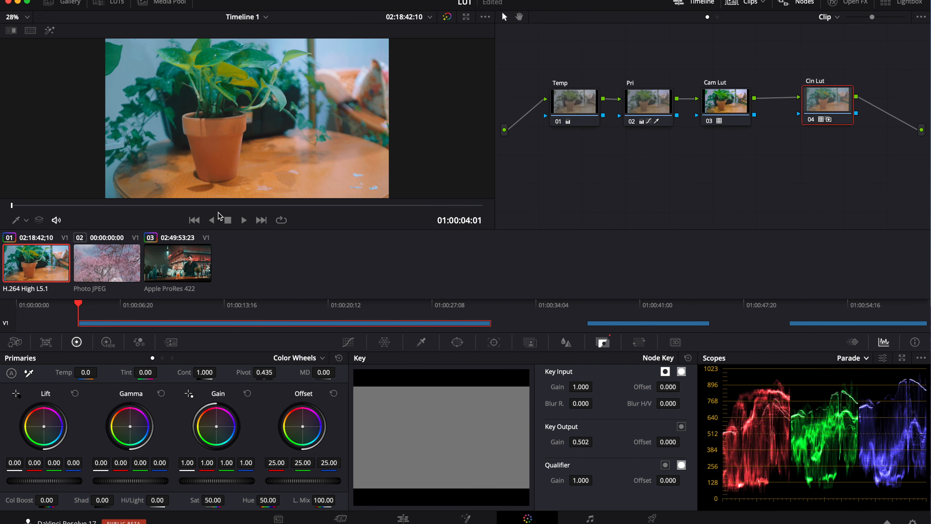
left_click(589, 98)
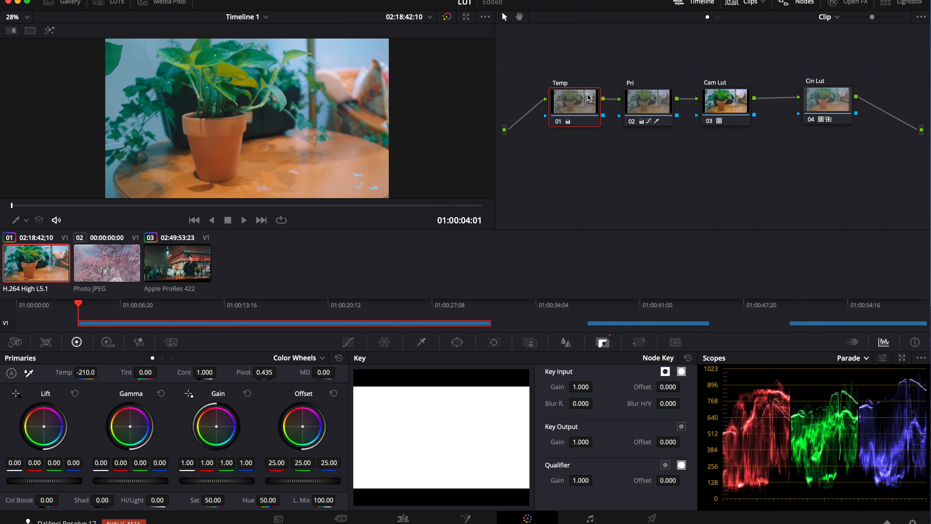
left_click_drag(160, 372, 181, 371)
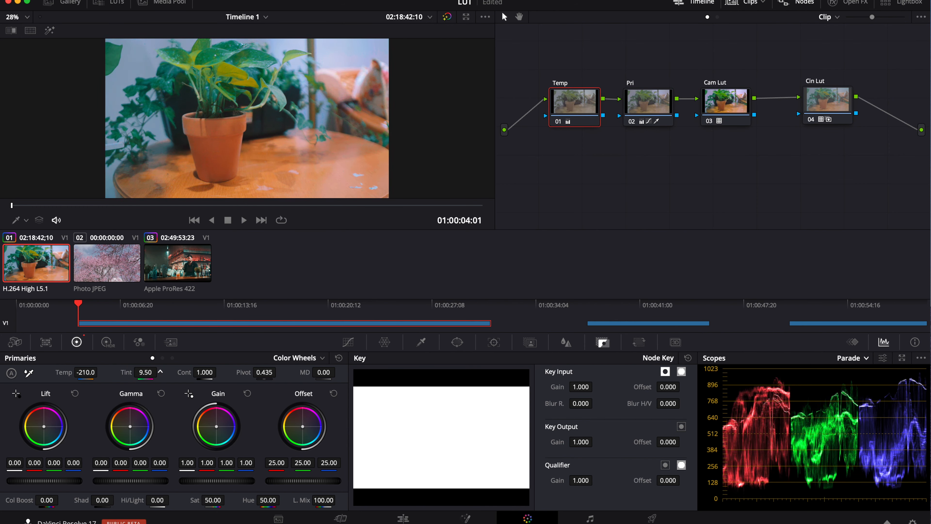
Push the bartender clip further toward green by setting node 01's tint to -44.00
left_click(177, 259)
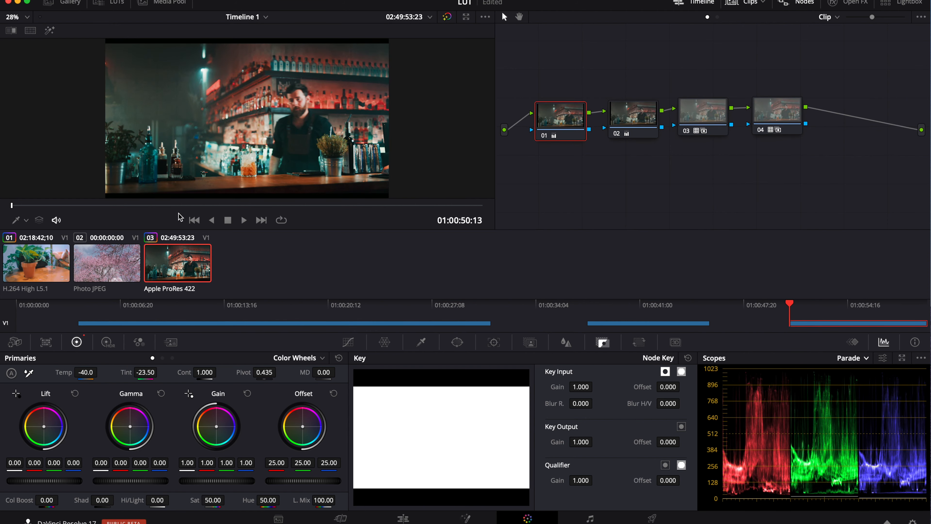
left_click_drag(142, 205, 183, 205)
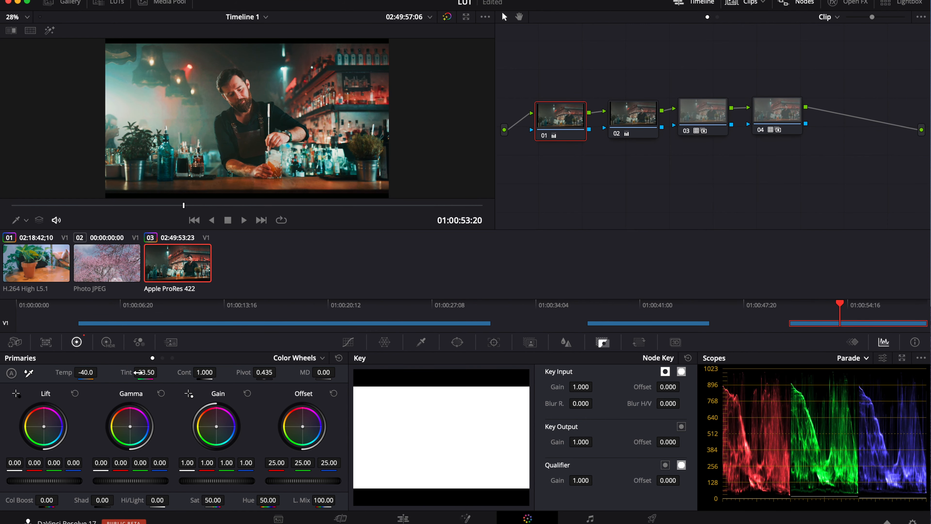
left_click_drag(142, 373, 122, 373)
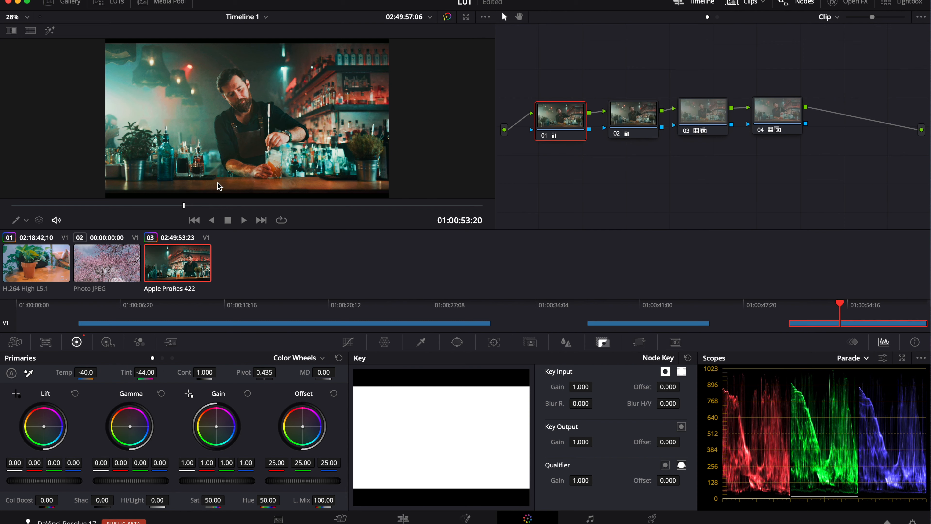
mouse_move(187, 210)
left_mouse_down()
mouse_move(387, 193)
mouse_move(177, 194)
left_mouse_up()
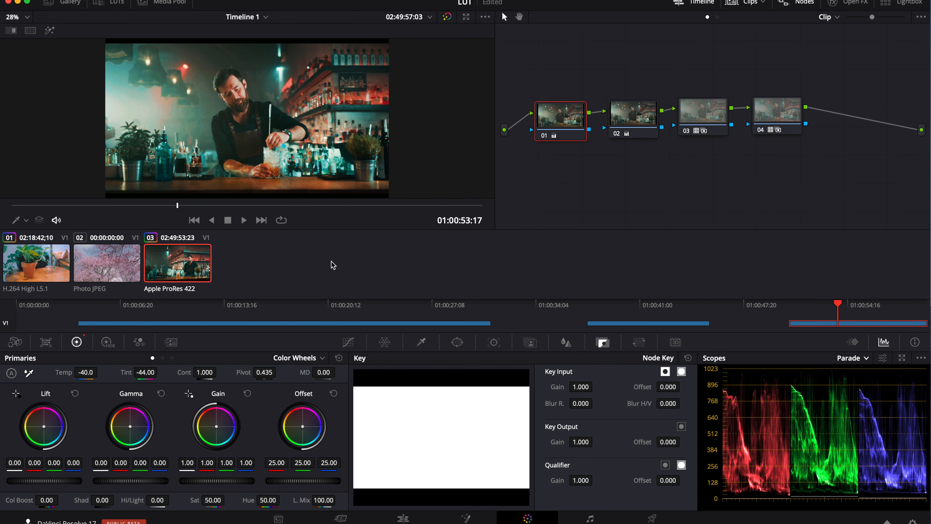
Add two serial nodes to the cherry blossom clip and arrange all three nodes in a level row
left_click(126, 263)
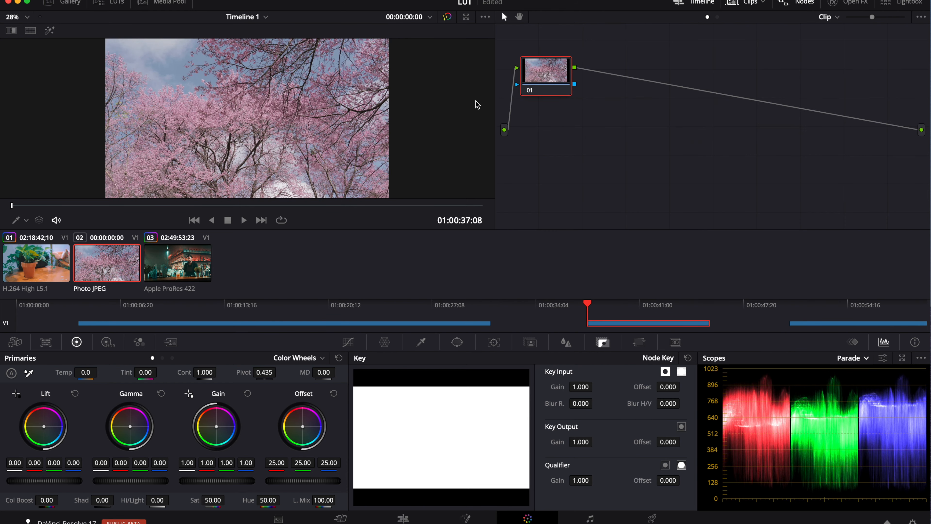
key("shift+s")
key("shift+s")
left_click_drag(549, 70, 669, 88)
left_click_drag(564, 112, 710, 111)
left_click_drag(587, 112, 643, 124)
left_click_drag(550, 176, 556, 133)
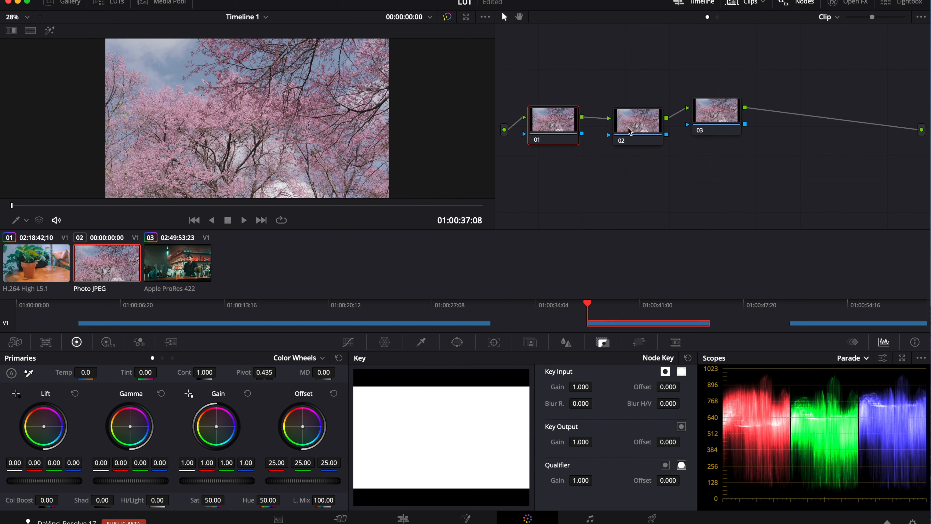
left_click_drag(628, 128, 625, 127)
left_click_drag(724, 116, 727, 127)
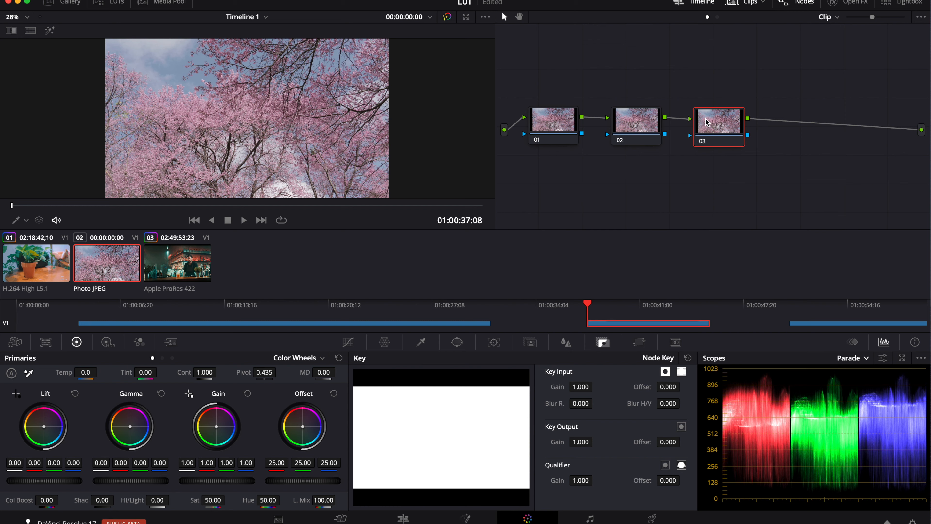
Apply the Spring LUT from the LC LUT collection to node 03 and set its key output gain to 0.615
left_click(112, 3)
scroll(206, 105, "down", 3)
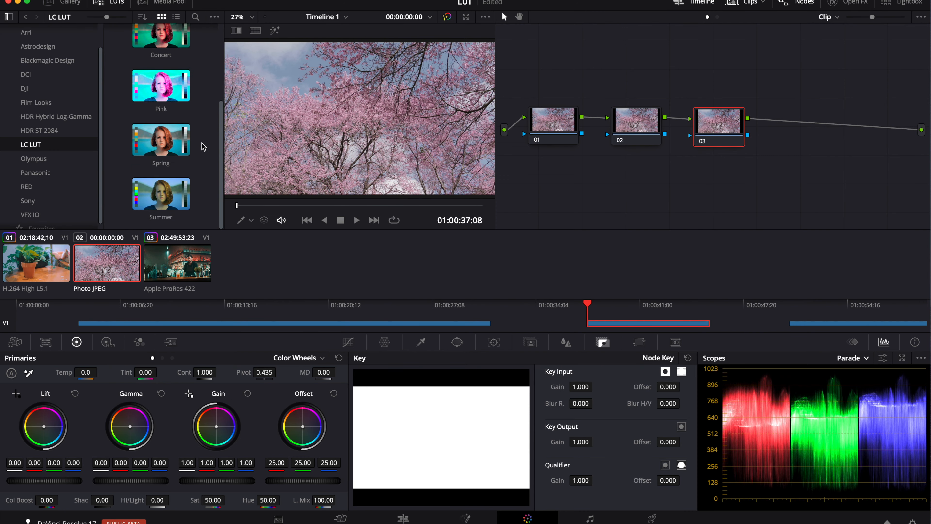
double_click(156, 143)
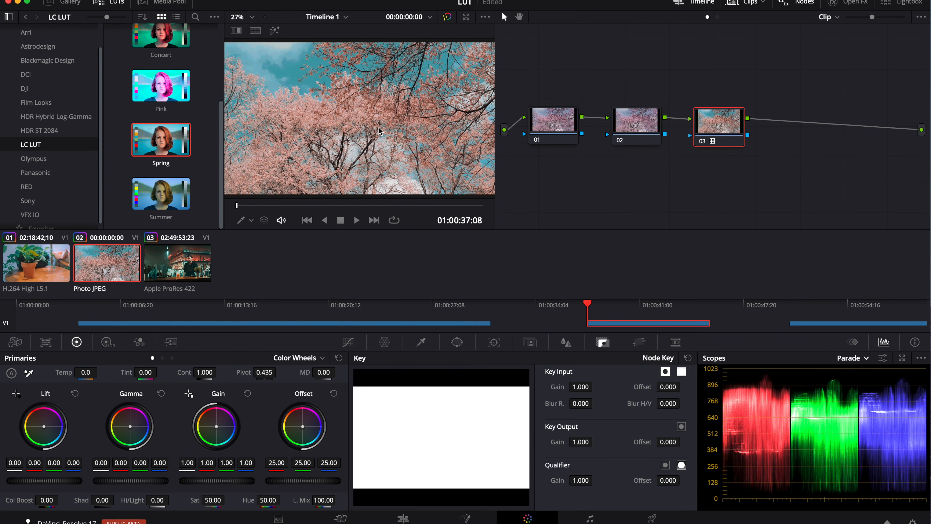
left_click(99, 3)
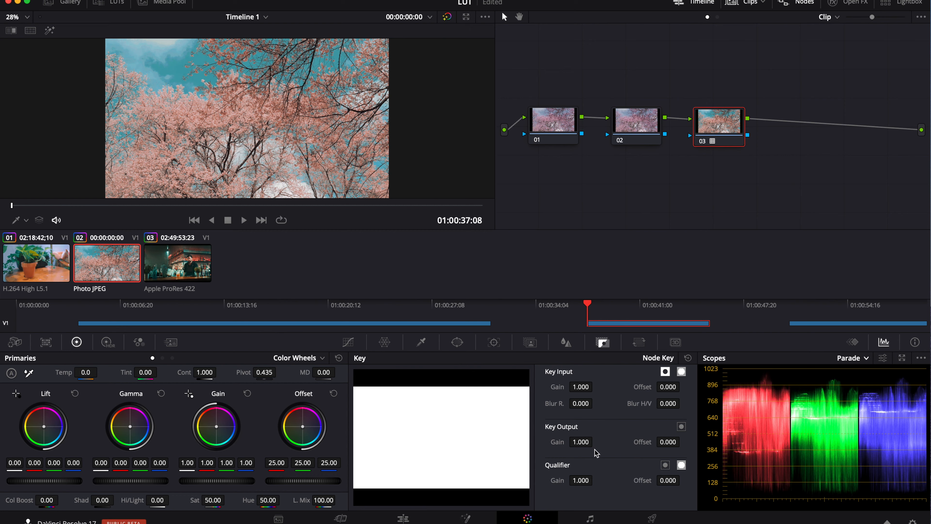
left_click_drag(581, 441, 596, 441)
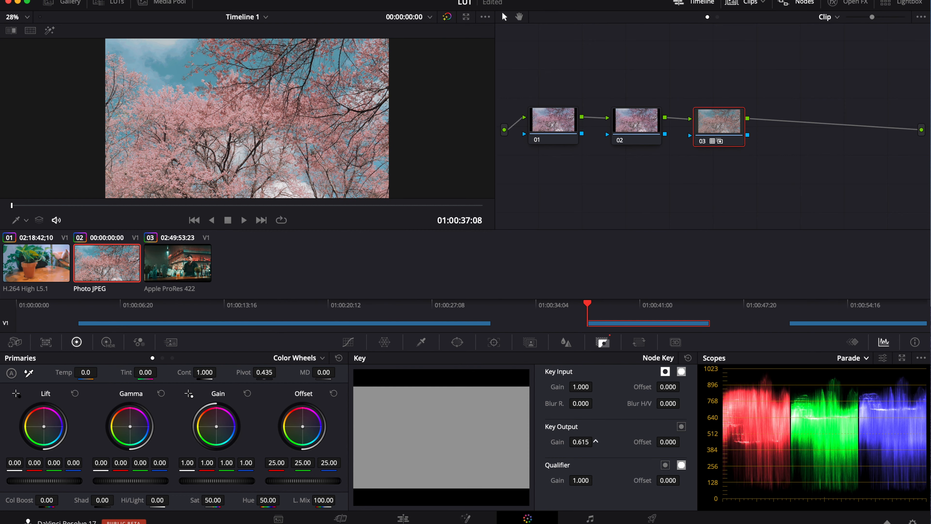
Raise the saturation on node 02 of the cherry blossom clip
left_click(638, 123)
left_click_drag(652, 120, 648, 120)
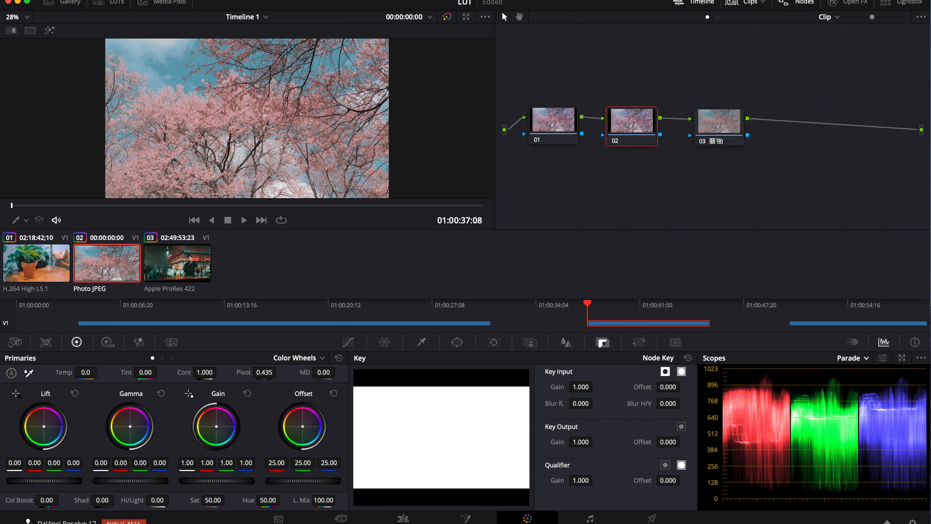
left_click_drag(216, 501, 228, 499)
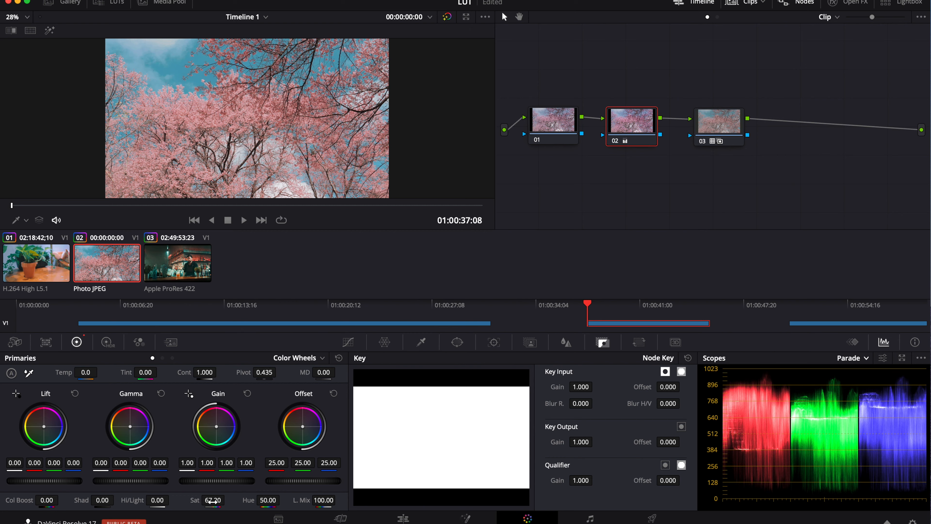
left_click_drag(213, 501, 213, 501)
Set the temperature to -430.0 and the tint to -16.00 on node 01 of the cherry blossom clip
left_click(578, 121)
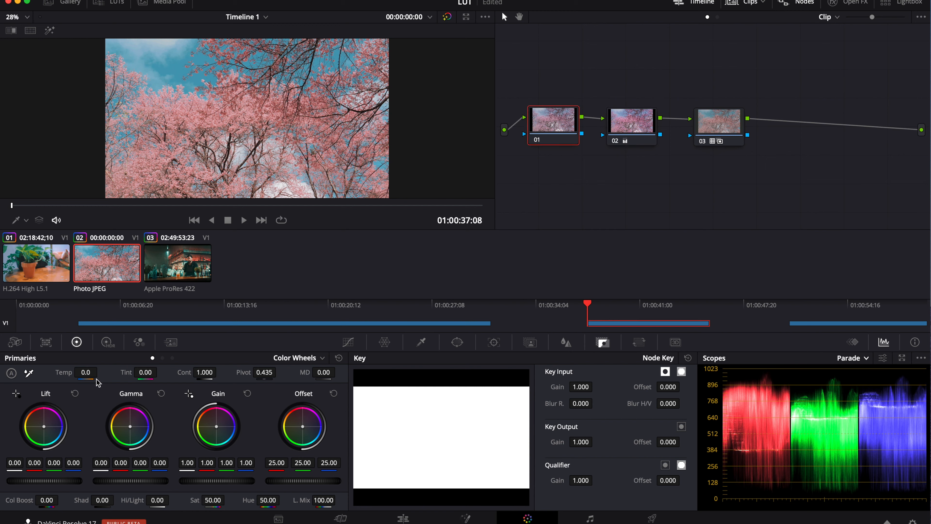
mouse_move(86, 372)
left_mouse_down()
mouse_move(55, 372)
mouse_move(79, 372)
left_mouse_up()
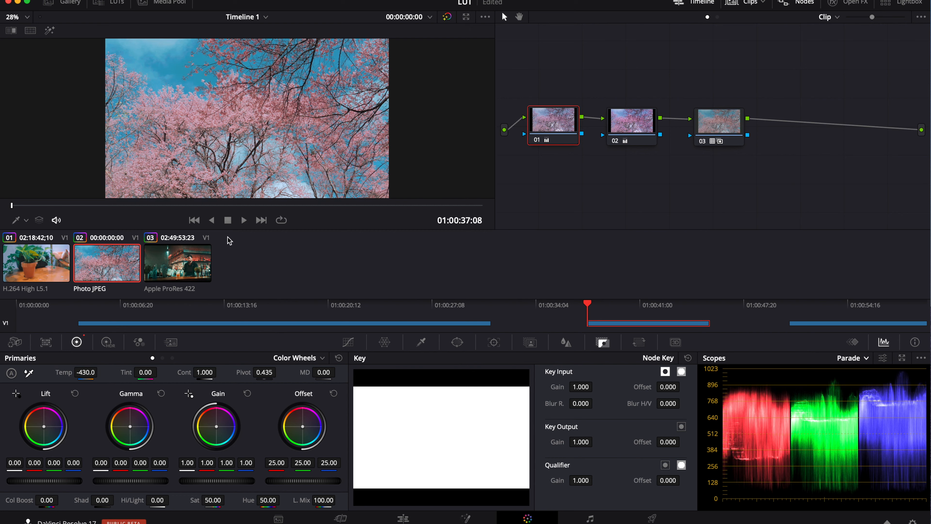
left_click_drag(143, 375, 124, 374)
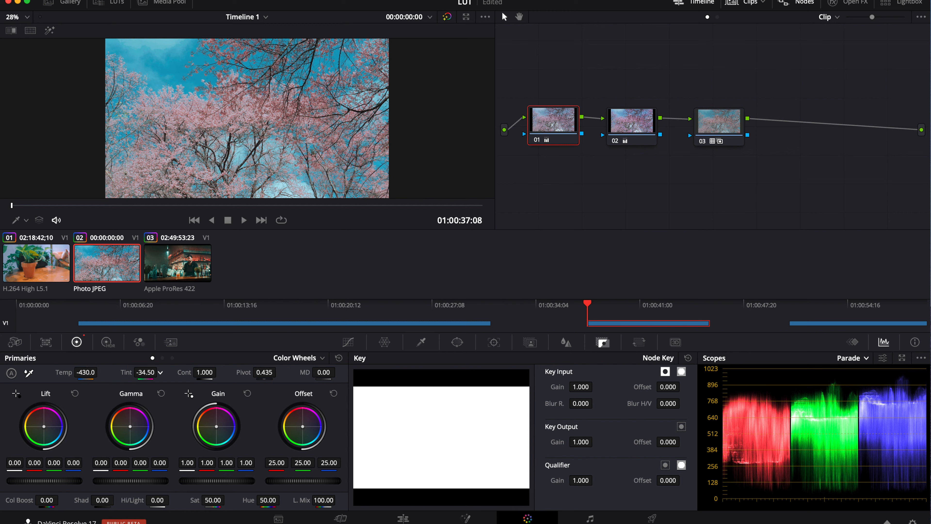
mouse_move(126, 374)
left_mouse_down()
mouse_move(157, 375)
mouse_move(118, 375)
mouse_move(133, 375)
left_mouse_up()
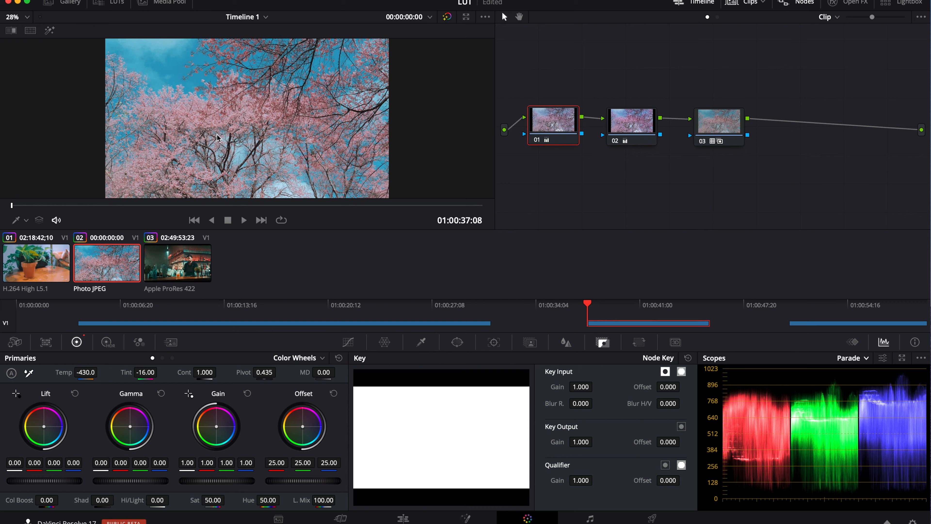
Review the graded bartender clip from its start to the drink-mixing moment
left_click(171, 252)
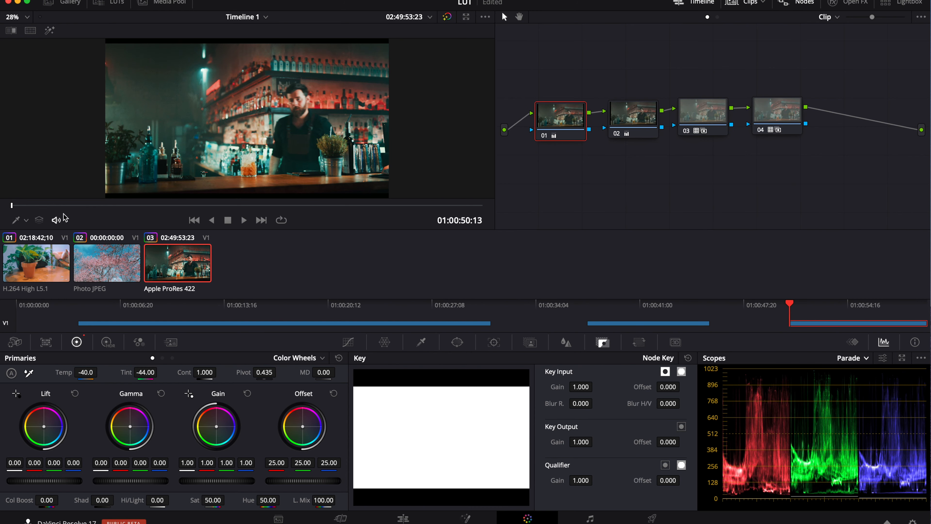
left_click_drag(14, 205, 279, 202)
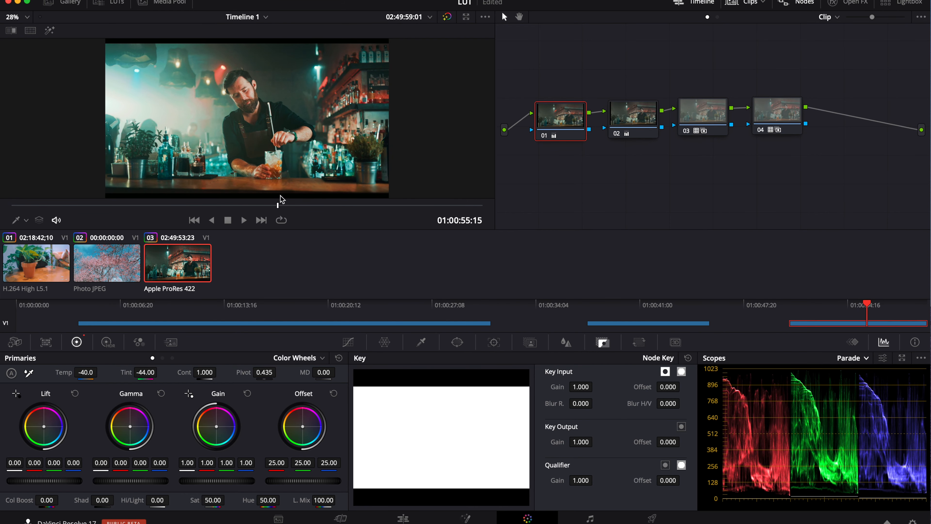